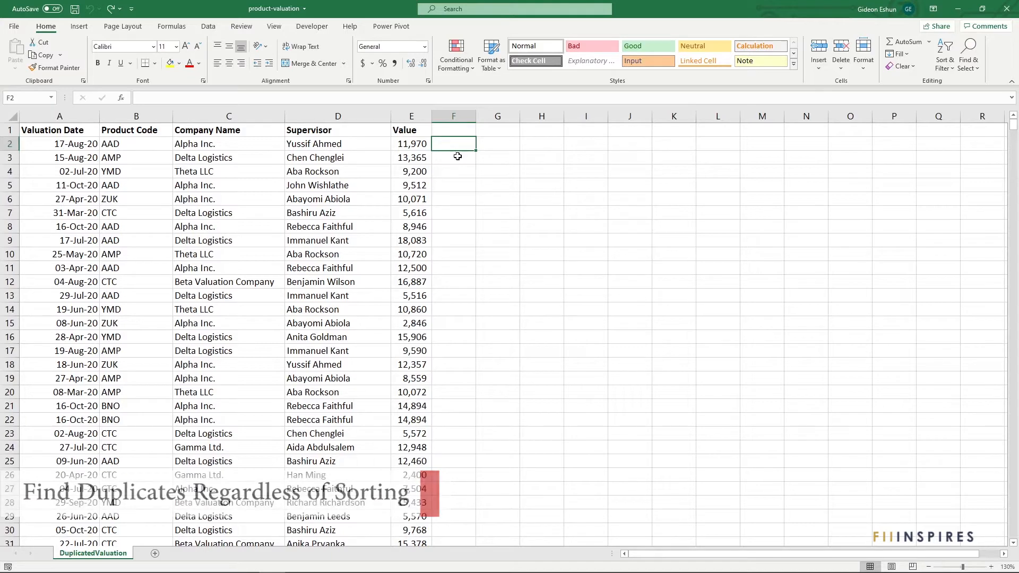
# Step: Examine the data columns A to E and the two matching records in rows 21 and 22
pyautogui.moveTo(78, 118); pyautogui.dragTo(419, 118)
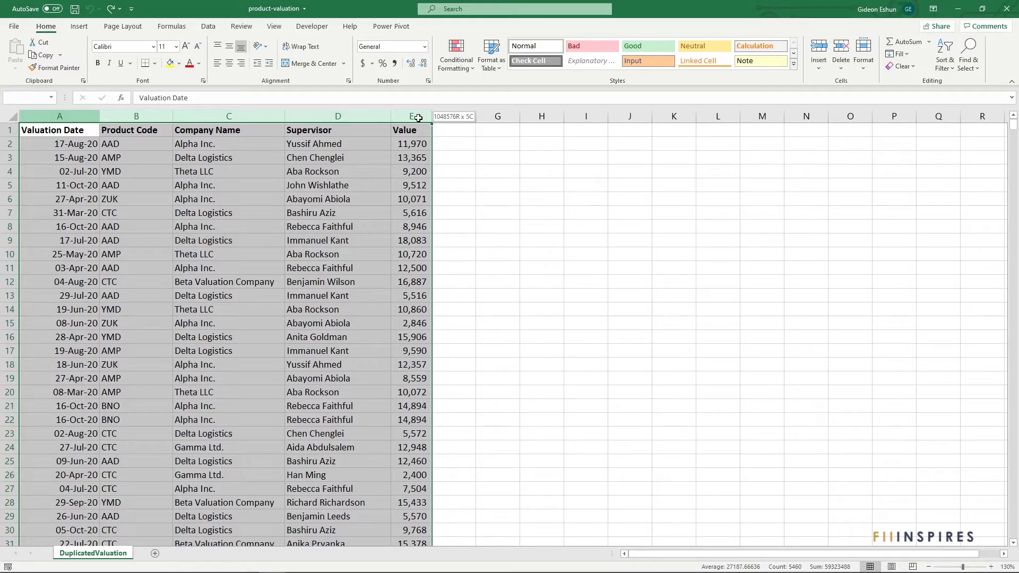
pyautogui.moveTo(418, 118); pyautogui.dragTo(59, 114)
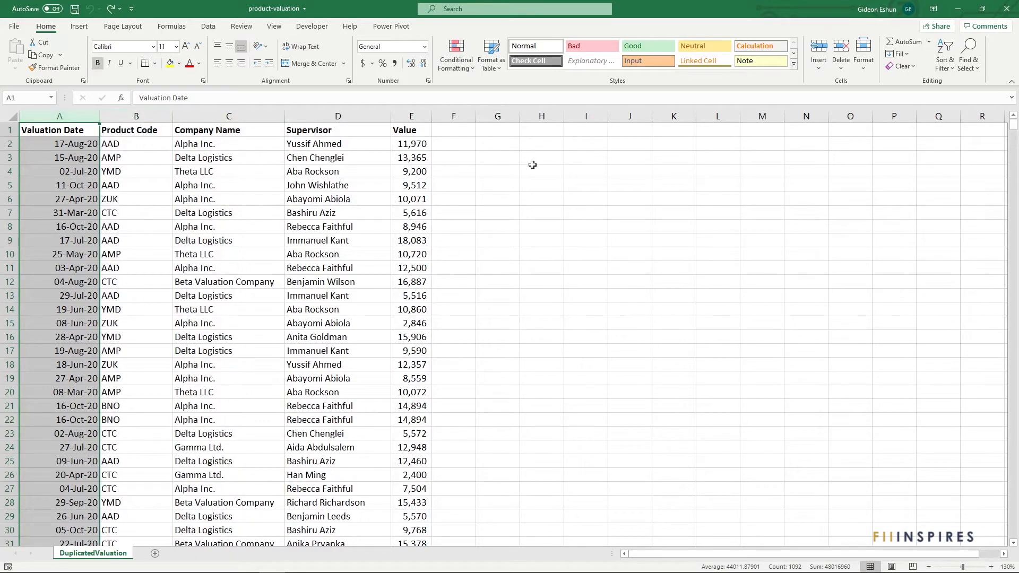
pyautogui.click(448, 157)
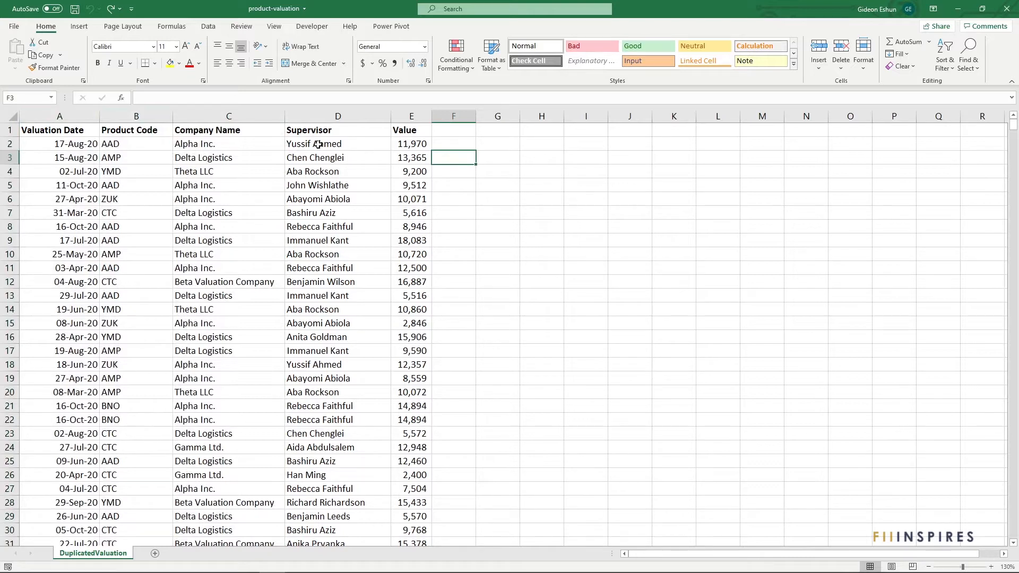
pyautogui.click(51, 118)
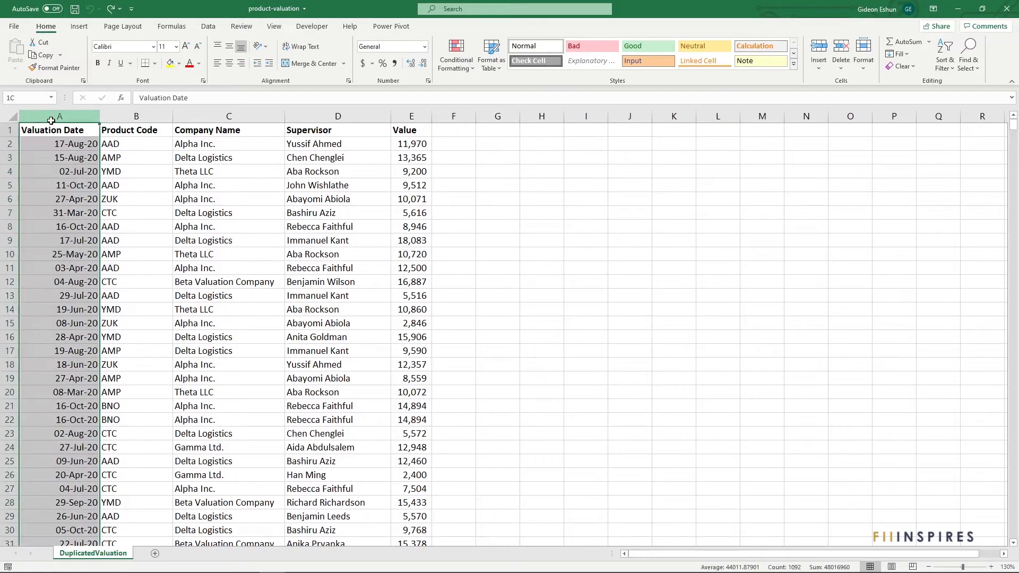
pyautogui.moveTo(51, 121); pyautogui.dragTo(125, 116)
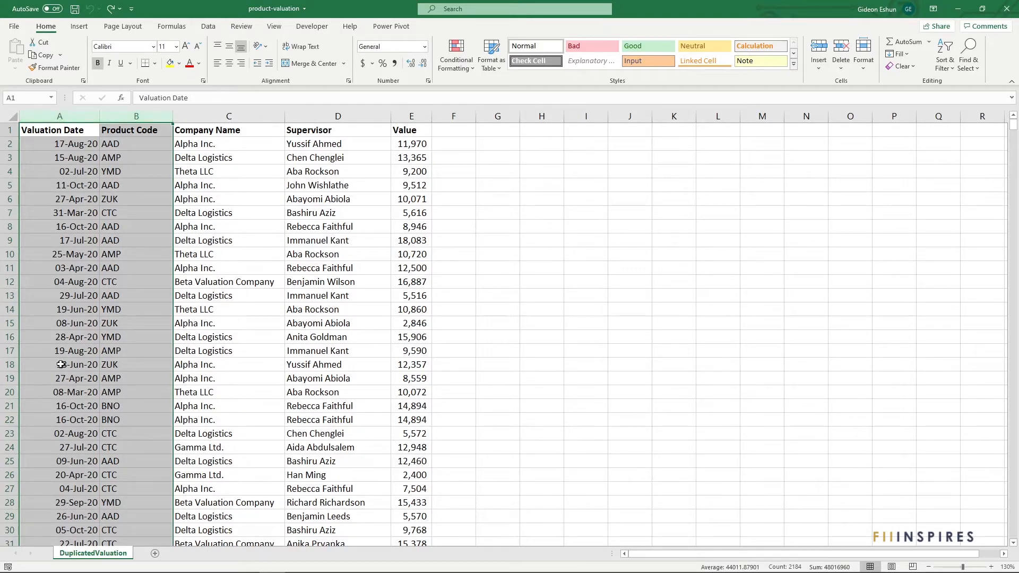
pyautogui.moveTo(55, 405); pyautogui.dragTo(166, 421)
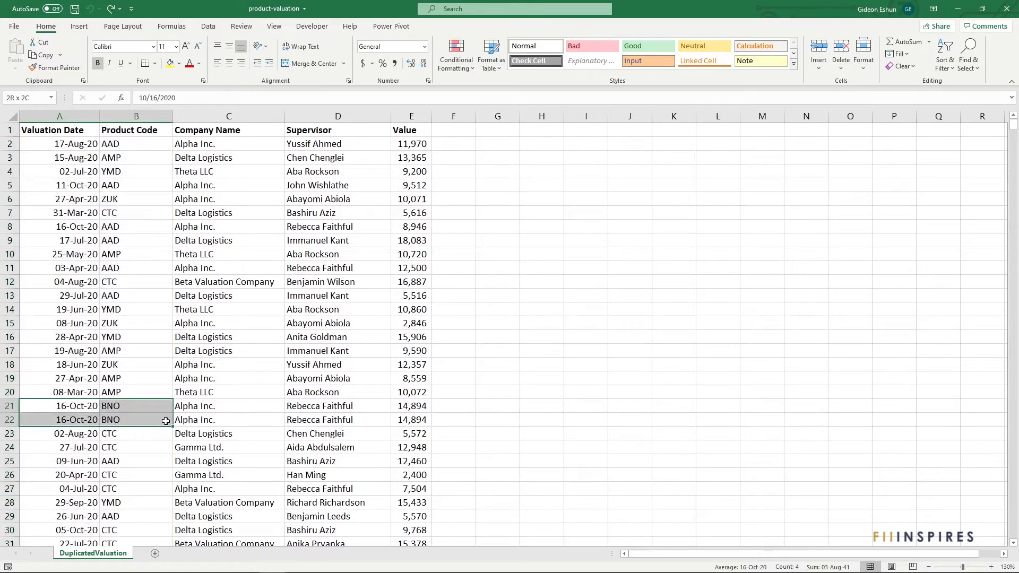
pyautogui.moveTo(165, 421); pyautogui.dragTo(429, 422)
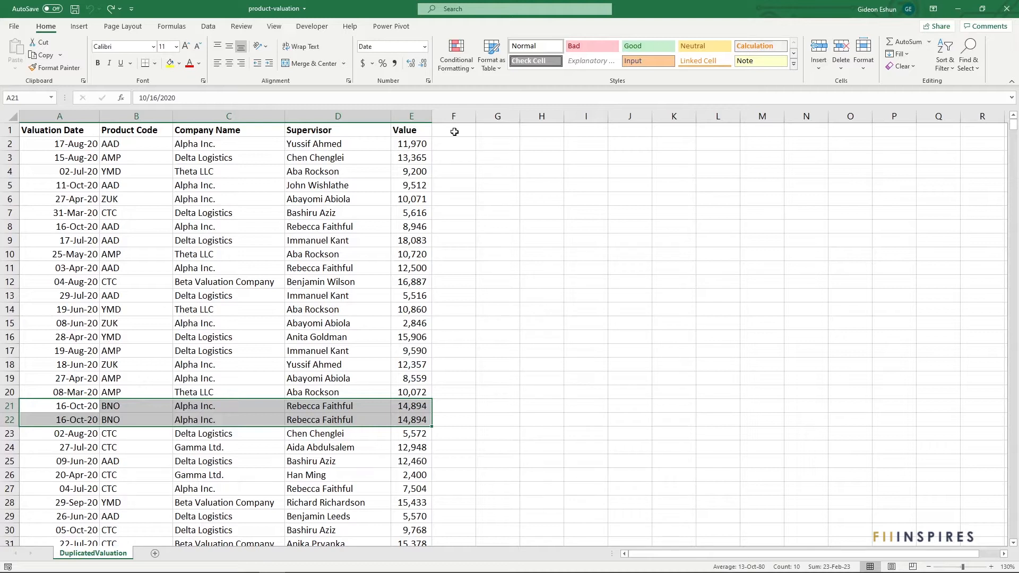
# Step: Add the header UID in cell F1
pyautogui.click(454, 131)
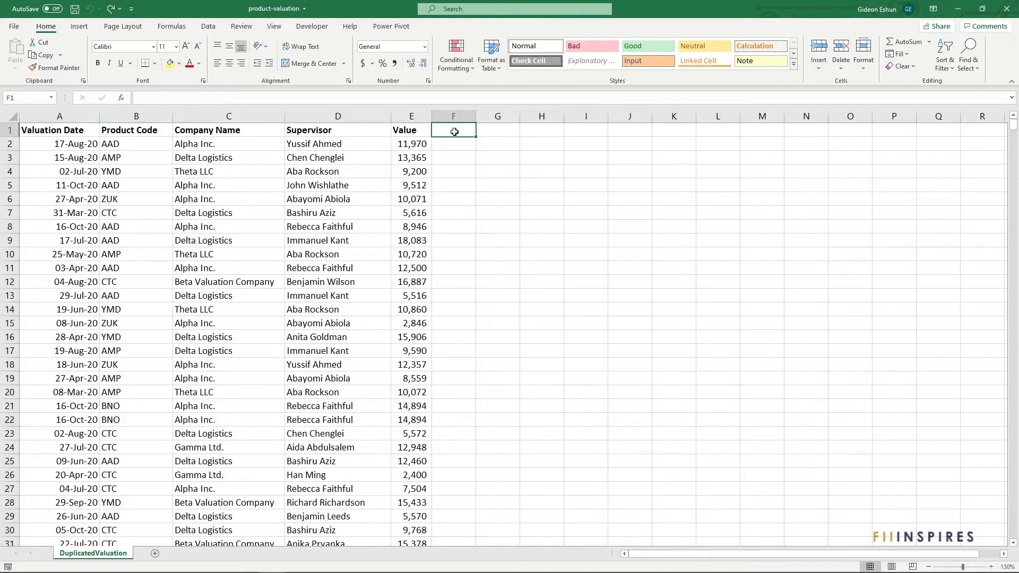
pyautogui.write('UID')
pyautogui.press('Return')
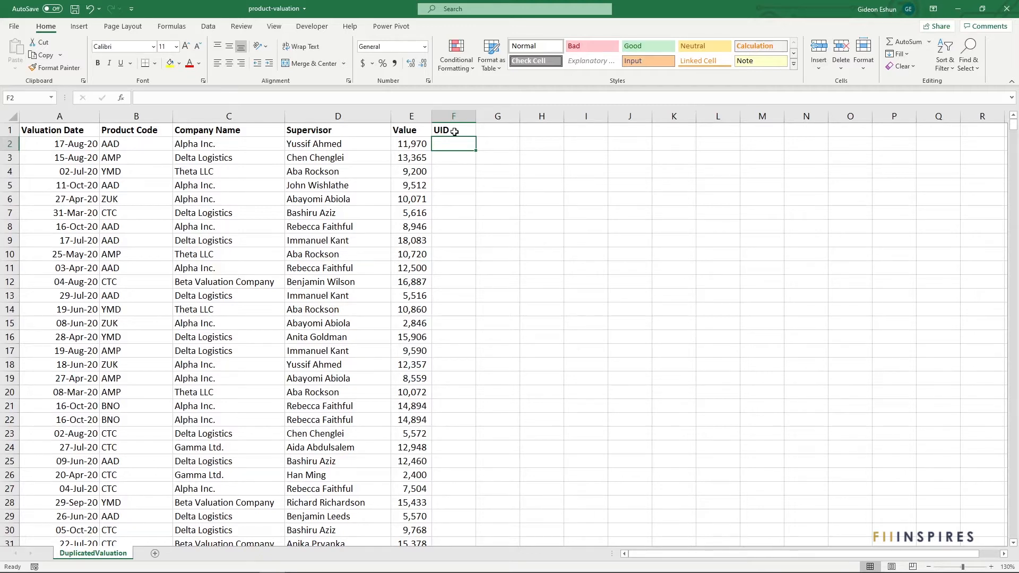
# Step: Enter the formula =A2&B2 in F2 to join the valuation date and product code
pyautogui.write('=A')
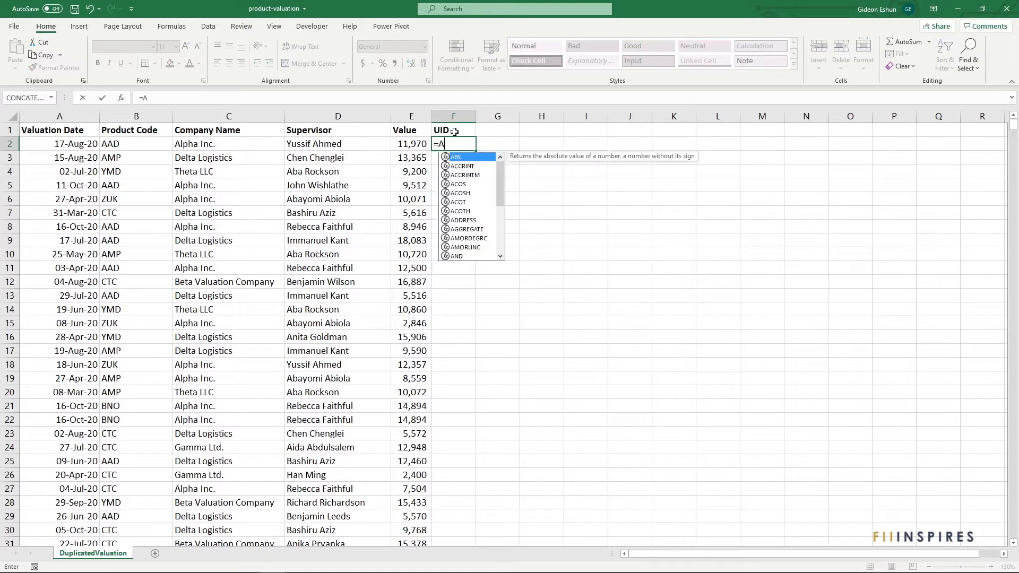
pyautogui.write('2&')
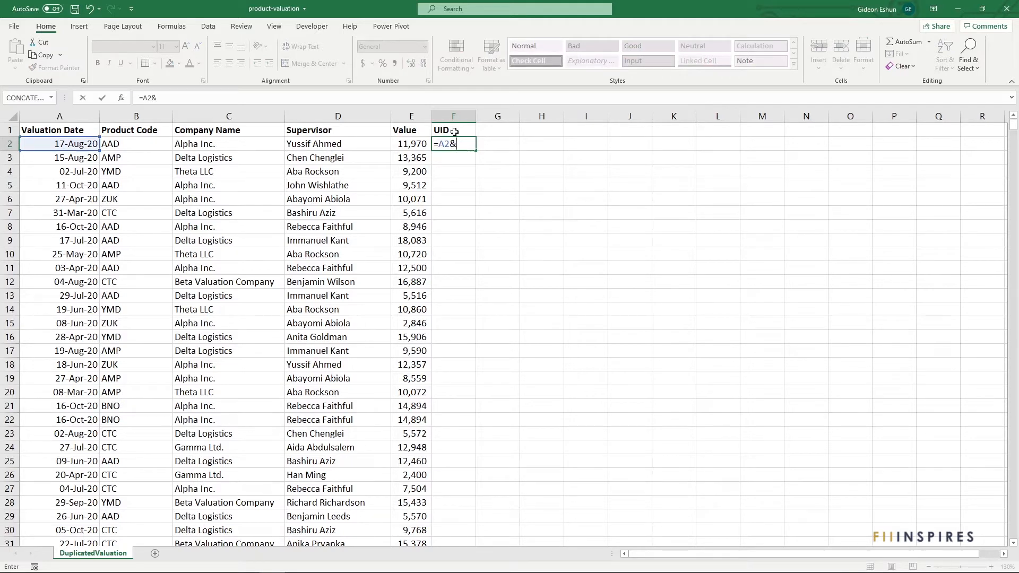
pyautogui.write('B2')
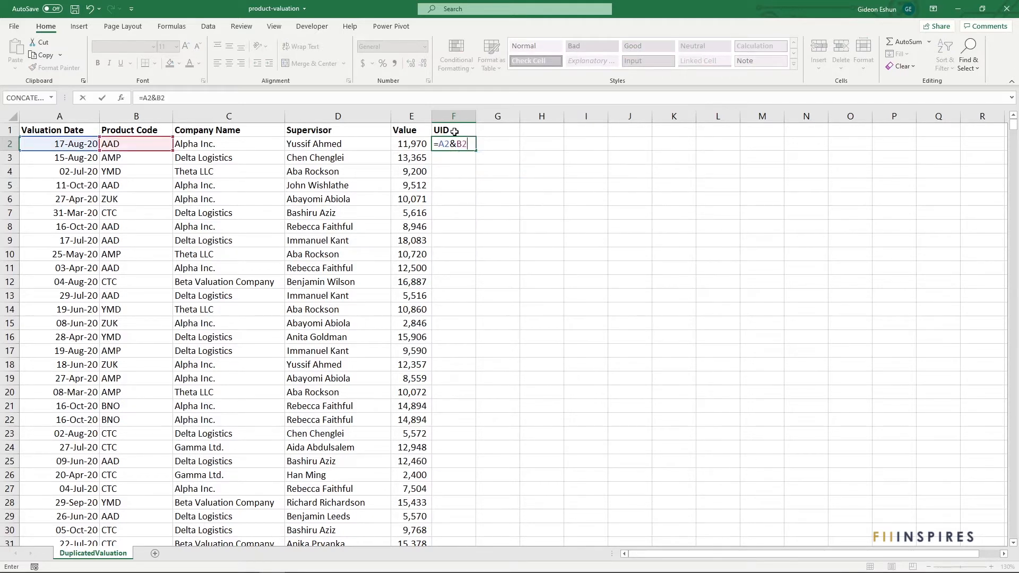
pyautogui.press('Return')
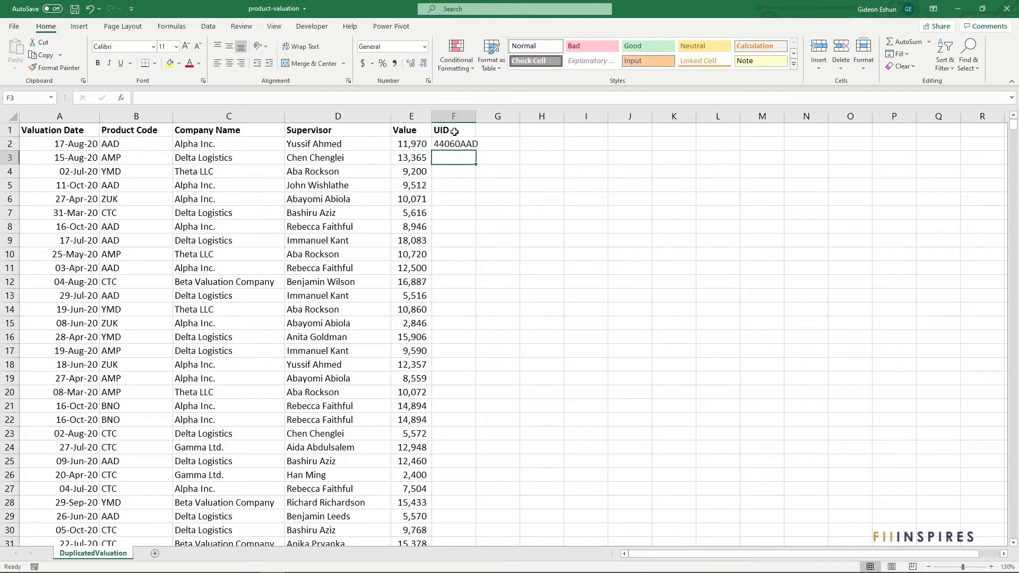
# Step: Fill the UID formula down column F, widen the column to fit, and select the UIDs in rows 21–22
pyautogui.click(461, 143)
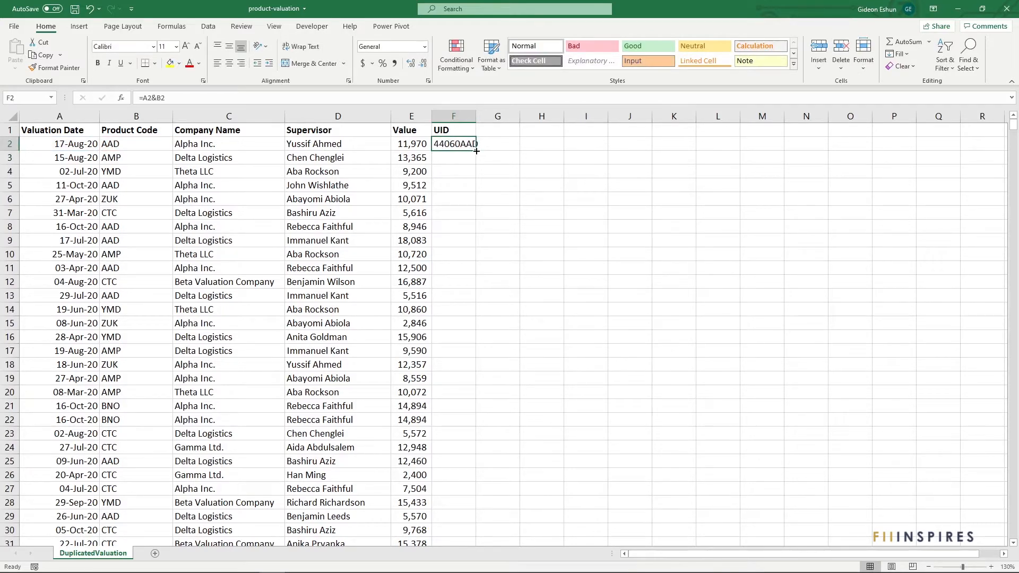
pyautogui.doubleClick(477, 151)
pyautogui.doubleClick(476, 114)
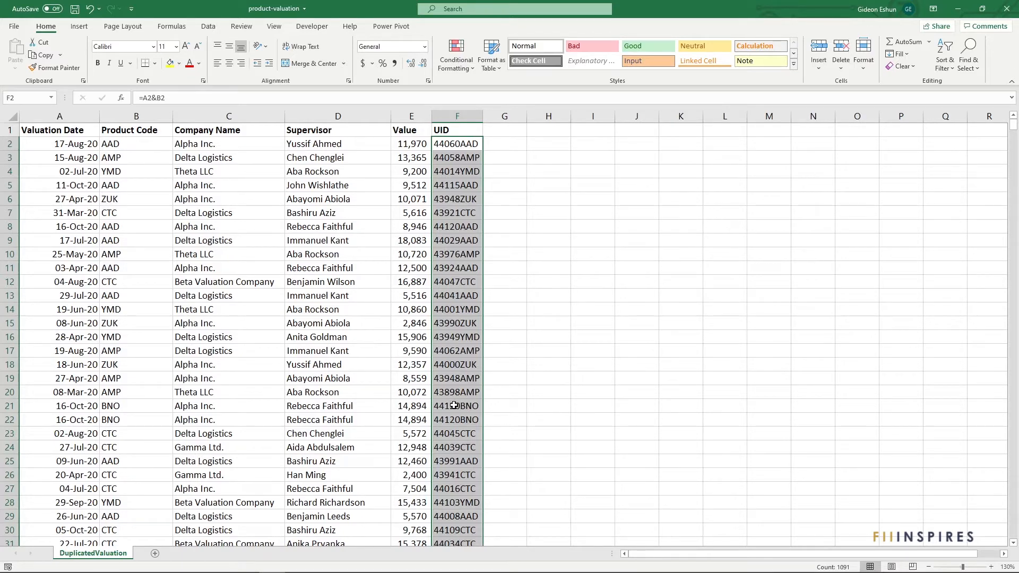
pyautogui.moveTo(454, 406); pyautogui.dragTo(450, 423)
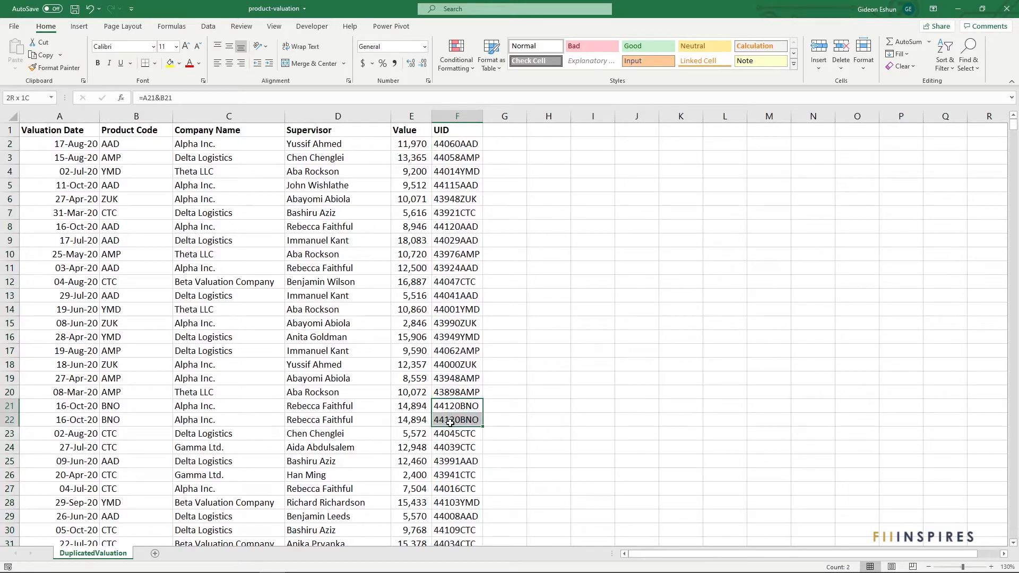
pyautogui.moveTo(450, 423); pyautogui.dragTo(451, 423)
# Step: Add the header Is Duplicate in cell G1
pyautogui.click(512, 130)
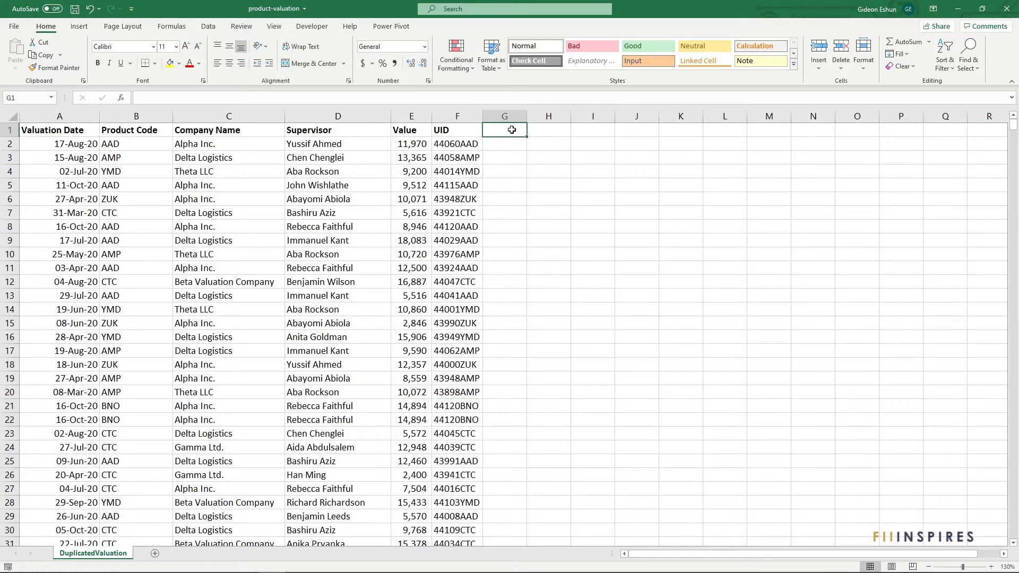
pyautogui.write('Is Duplicate')
pyautogui.press('Return')
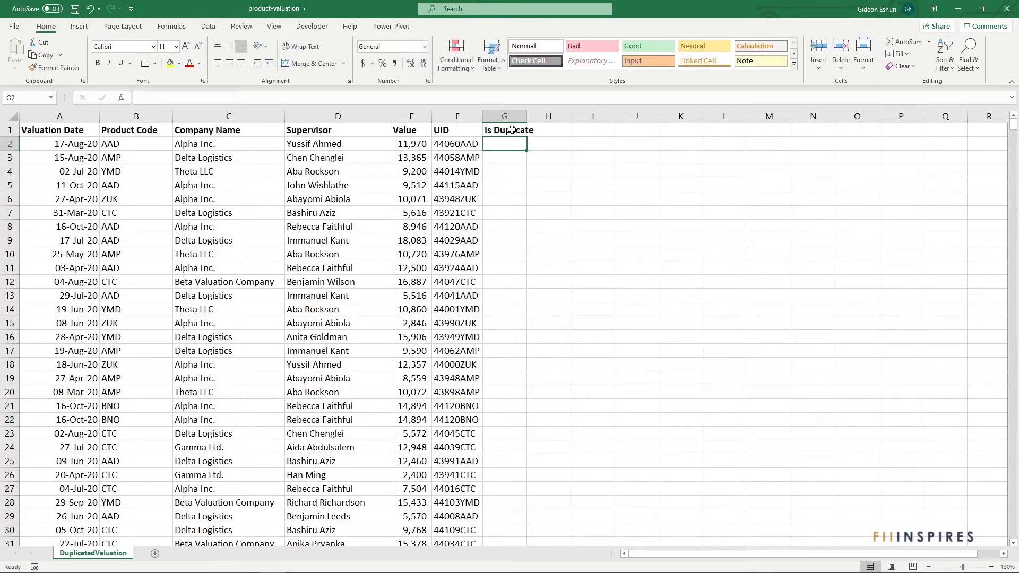
# Step: Enter =COUNTIF($F$2:$F$1092, F2) in G2 to count how often each UID occurs
pyautogui.write('=COUNTIF(')
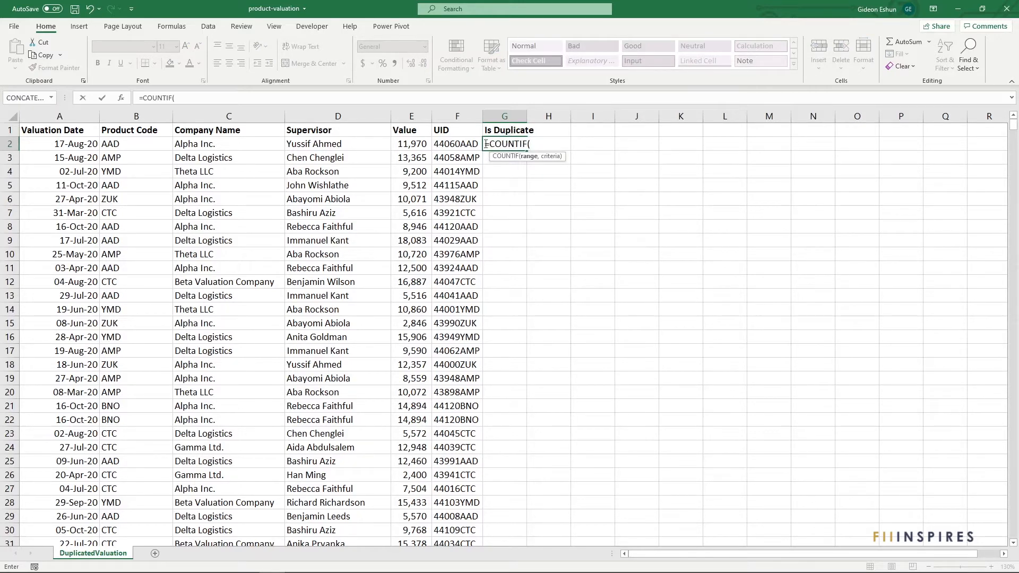
pyautogui.click(460, 144)
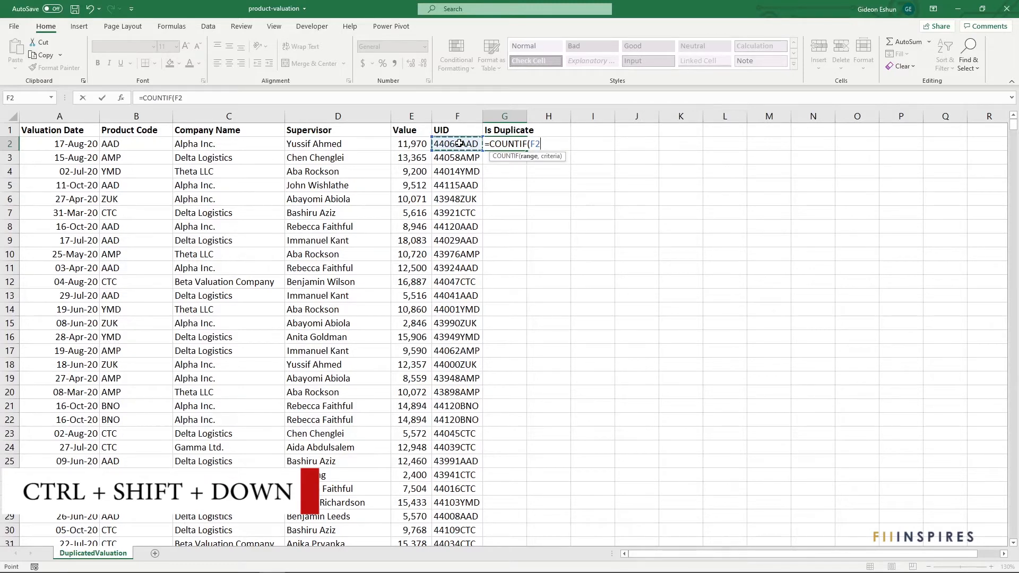
pyautogui.hotkey('ctrl', 'shift', 'Down')
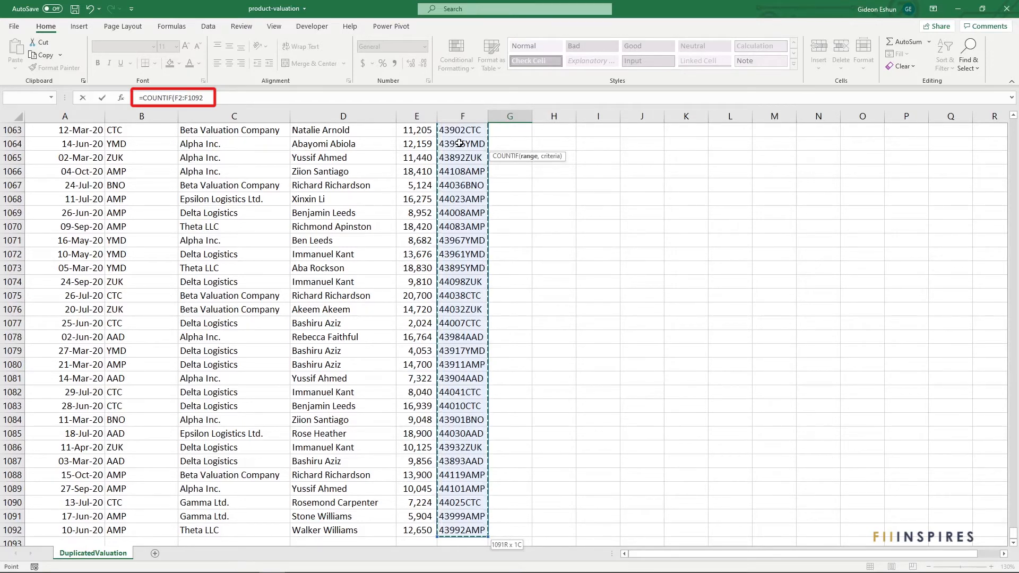
pyautogui.press('F4')
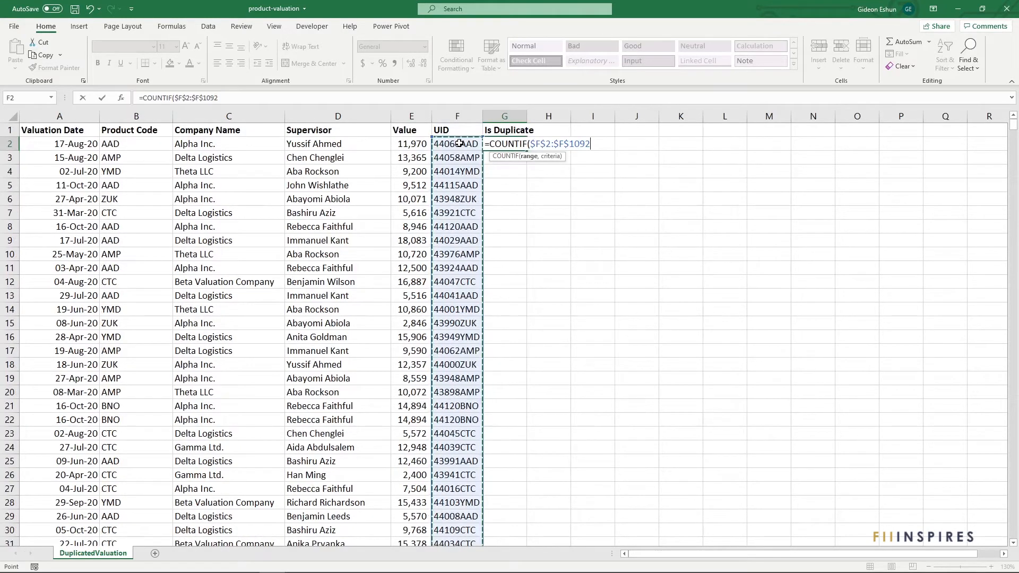
pyautogui.write(',')
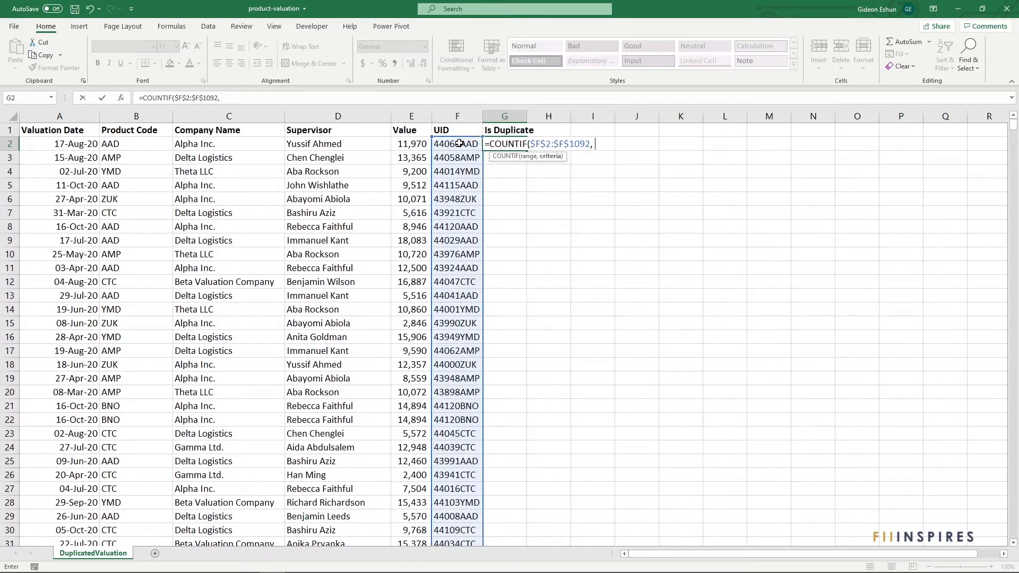
pyautogui.click(459, 143)
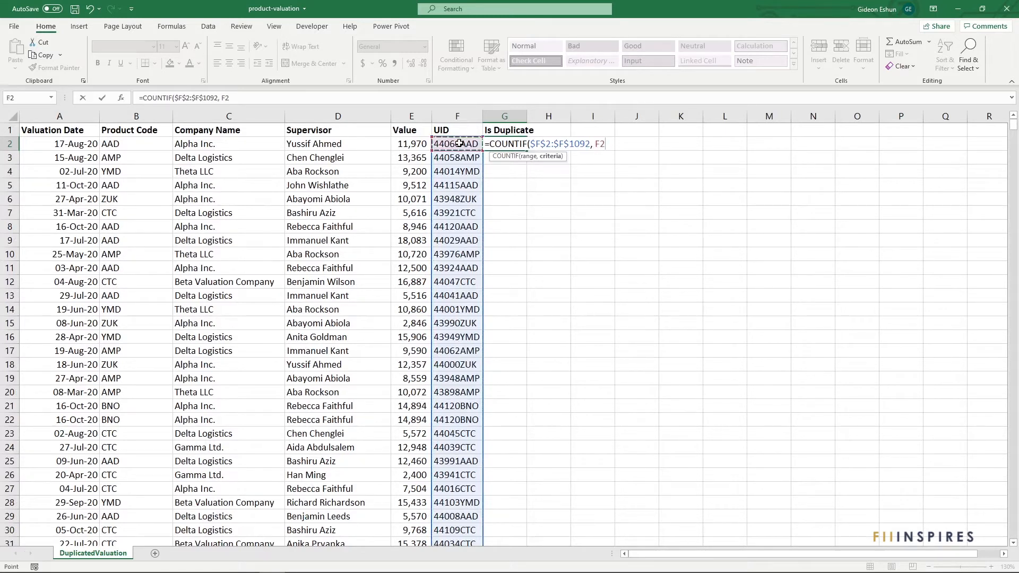
pyautogui.write(')')
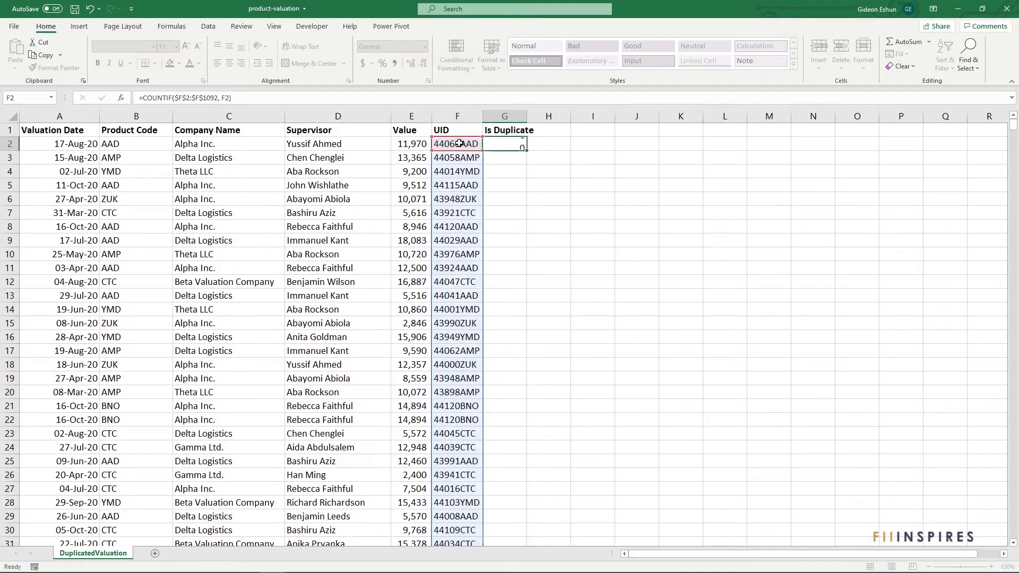
pyautogui.press('Return')
# Step: Fill the COUNTIF formula down the Is Duplicate column and widen column G to fit
pyautogui.click(511, 142)
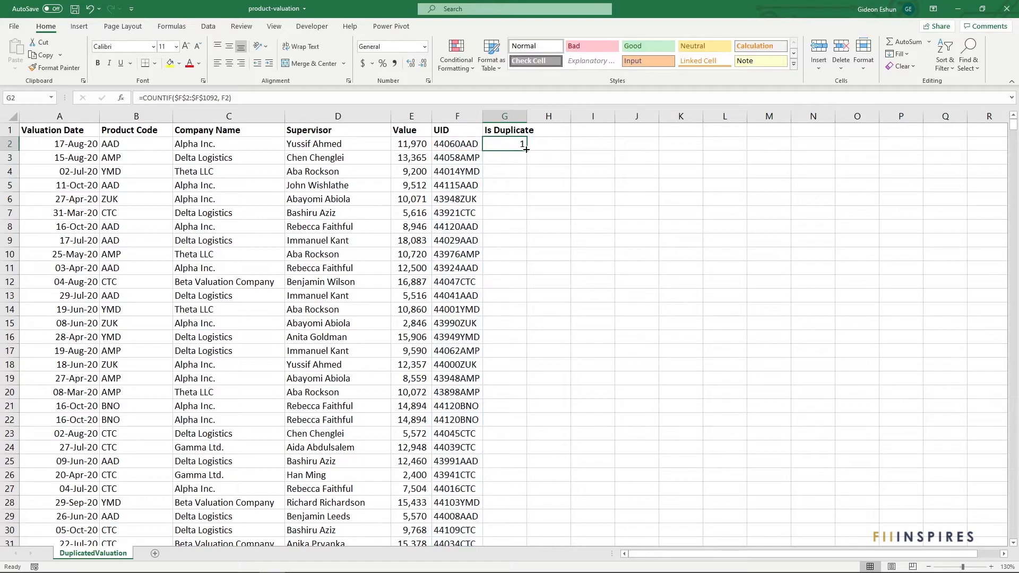
pyautogui.doubleClick(526, 149)
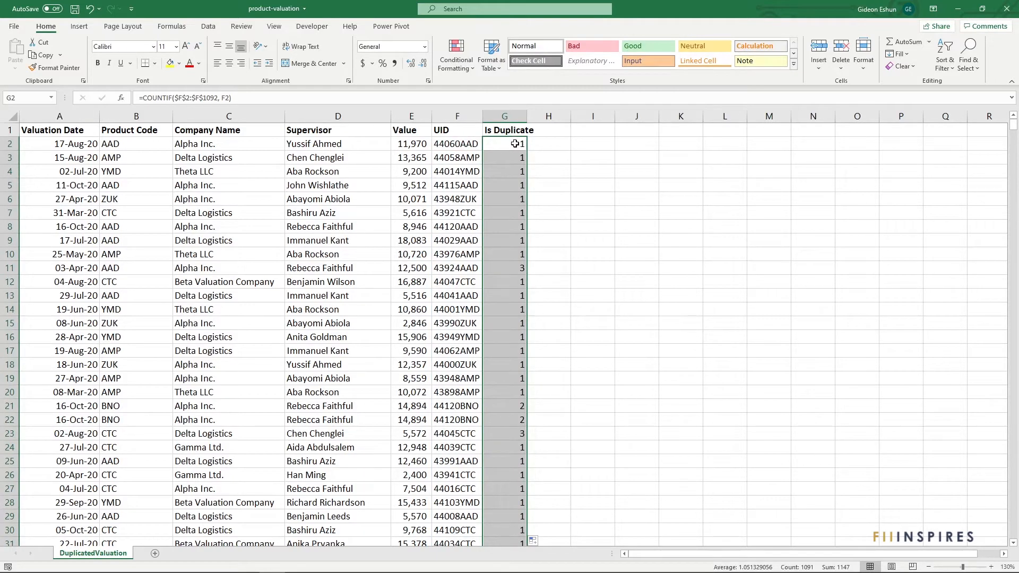
pyautogui.click(515, 144)
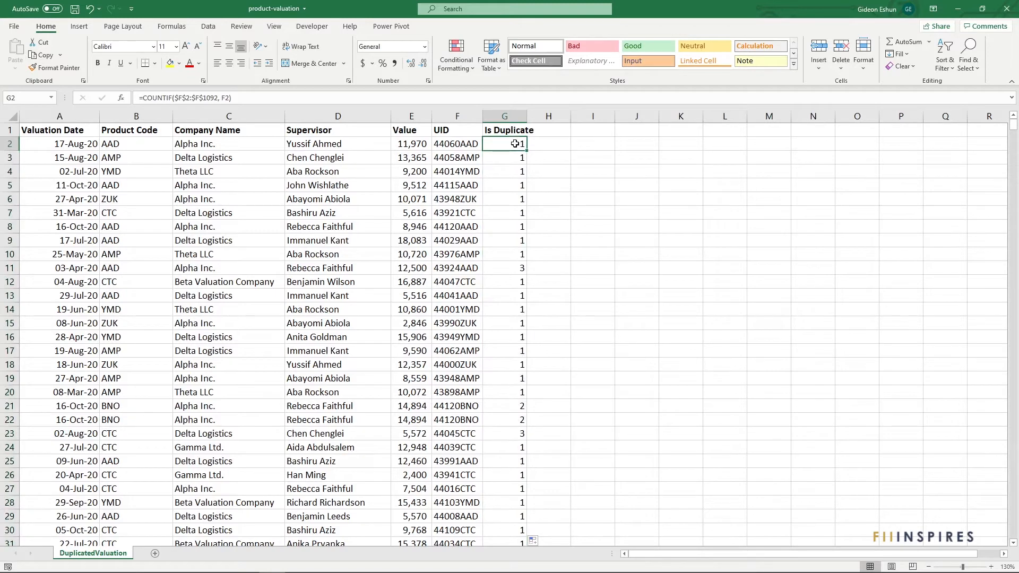
pyautogui.click(507, 265)
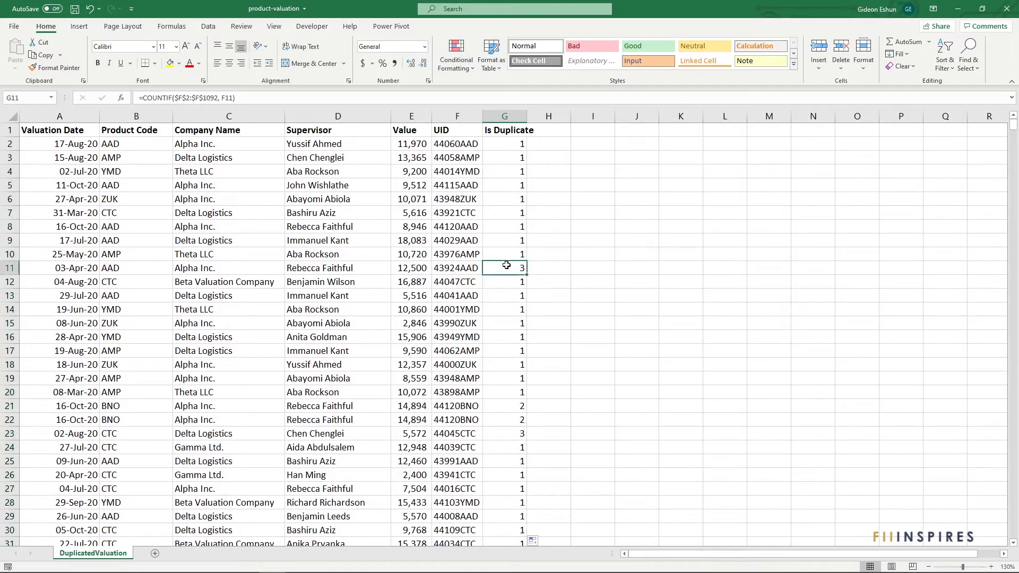
pyautogui.doubleClick(527, 116)
# Step: Turn on filters for the table and filter Is Duplicate to show only counts 2 and 3
pyautogui.click(522, 141)
pyautogui.hotkey('ctrl', 'shift', 'l')
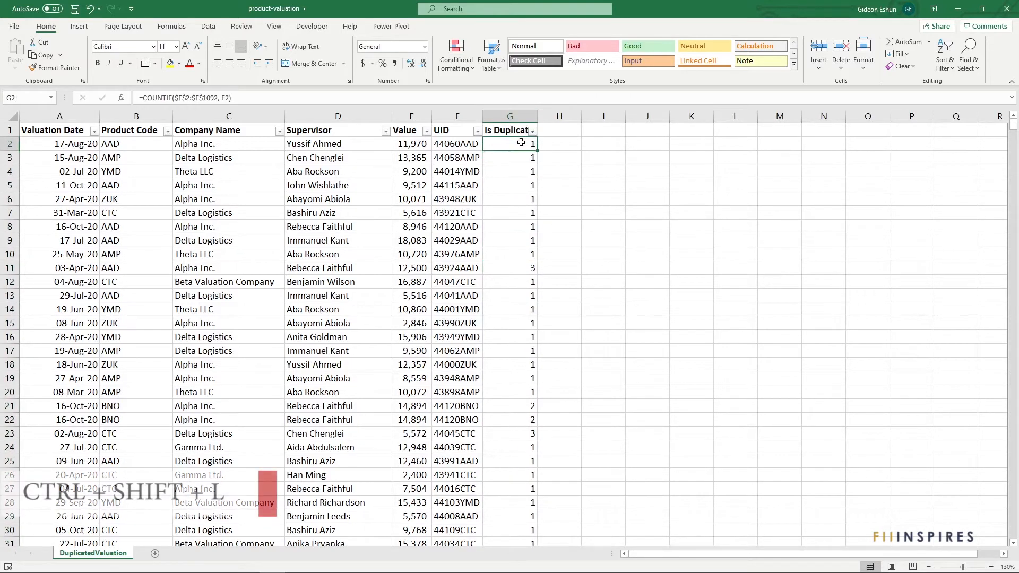
pyautogui.click(532, 131)
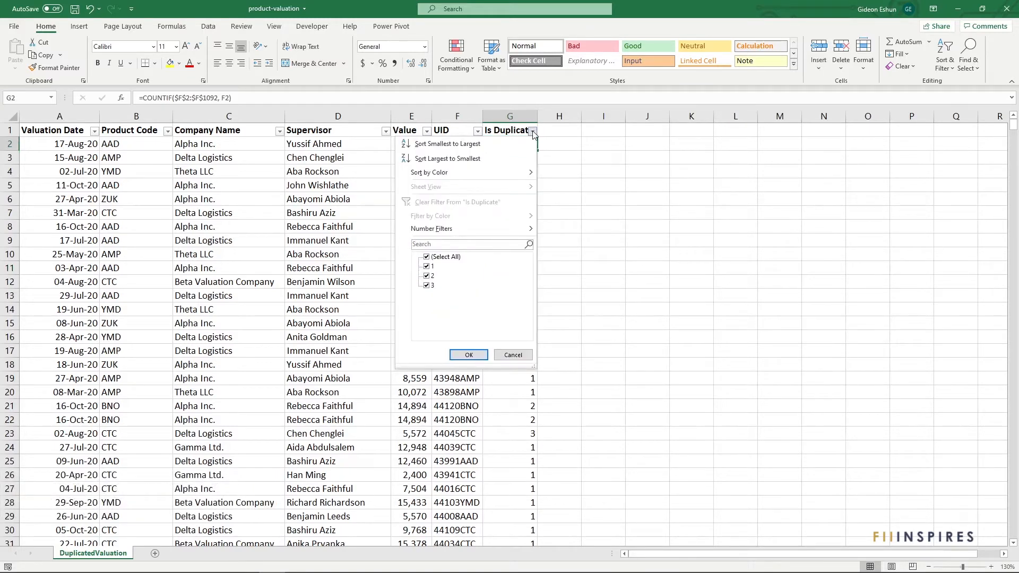
pyautogui.click(427, 256)
pyautogui.click(426, 286)
pyautogui.click(461, 355)
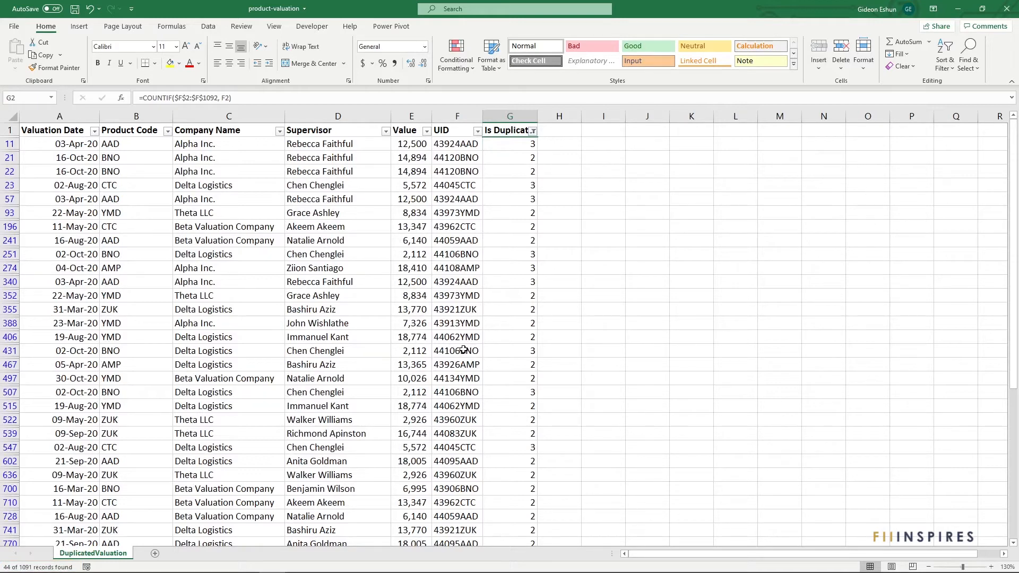
# Step: Sort the filtered rows by UID in descending order, then undo the changes
pyautogui.rightClick(466, 157)
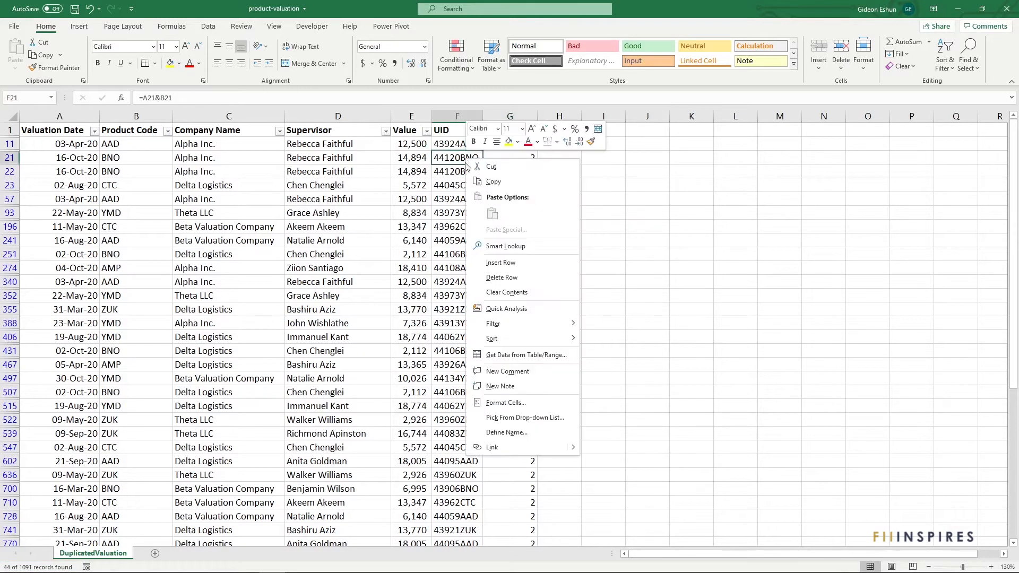
pyautogui.moveTo(506, 337)
pyautogui.click(605, 353)
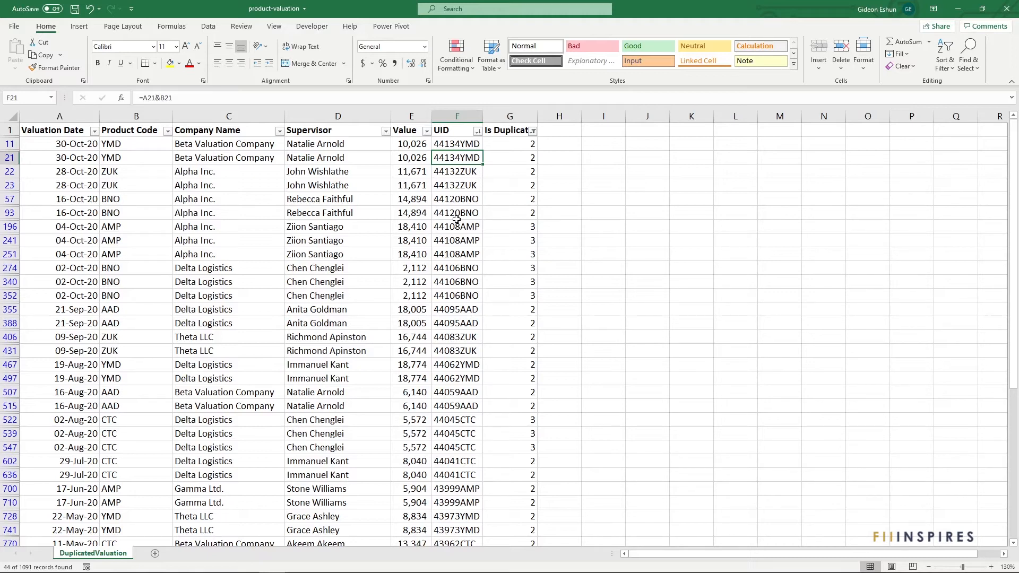
pyautogui.hotkey('ctrl', 'z')
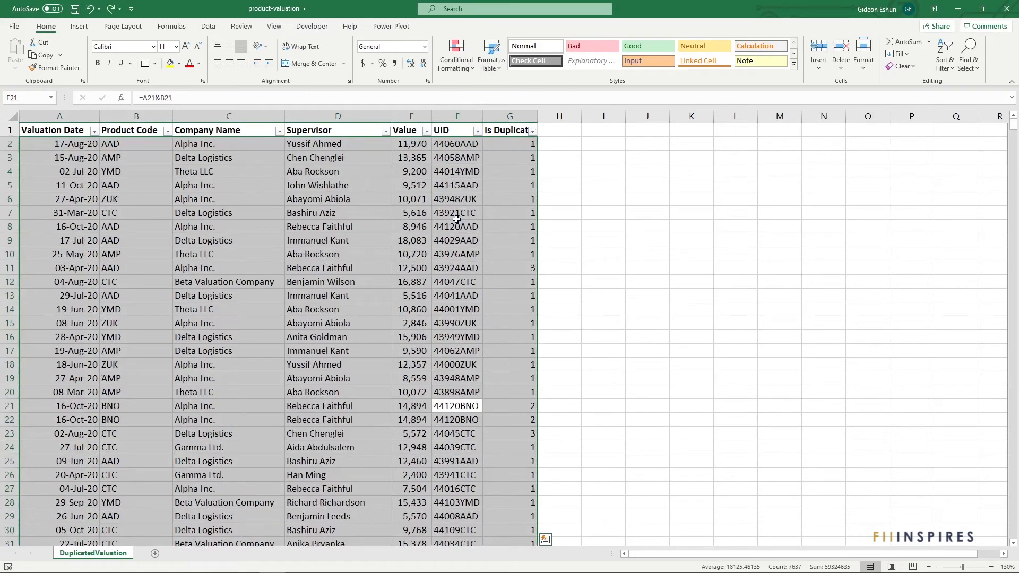
# Step: Change G2's formula to =COUNTIF($F$2:F2, F2) for a running count and fill it down the Is Duplicate column
pyautogui.click(457, 219)
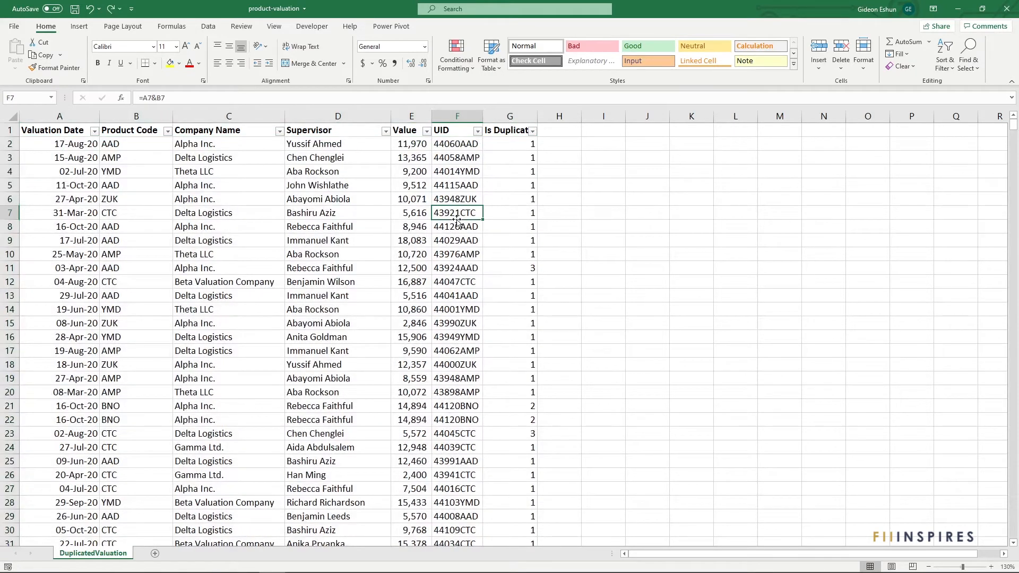
pyautogui.click(511, 142)
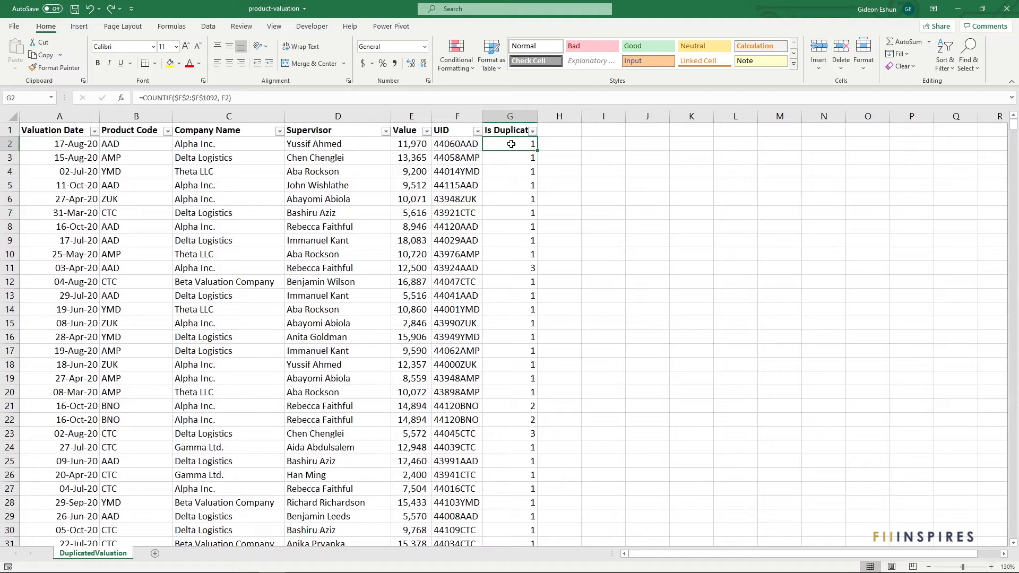
pyautogui.doubleClick(511, 144)
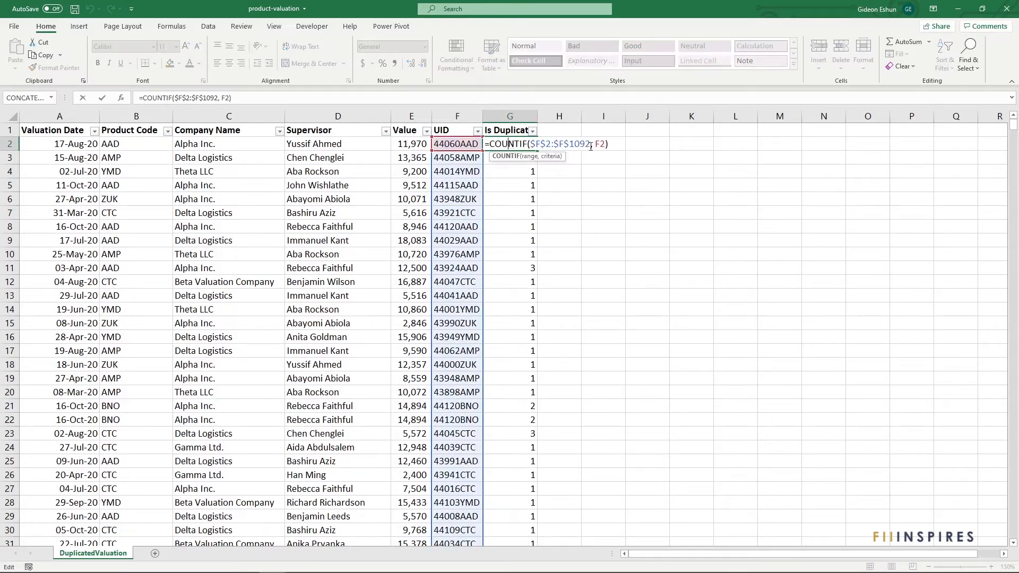
pyautogui.moveTo(591, 146); pyautogui.dragTo(553, 146)
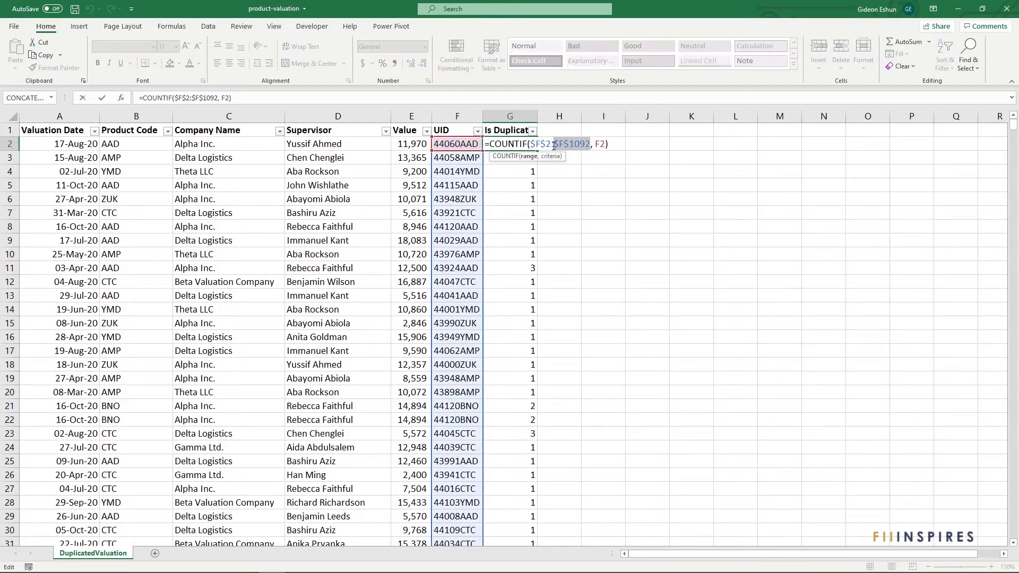
pyautogui.write('F2')
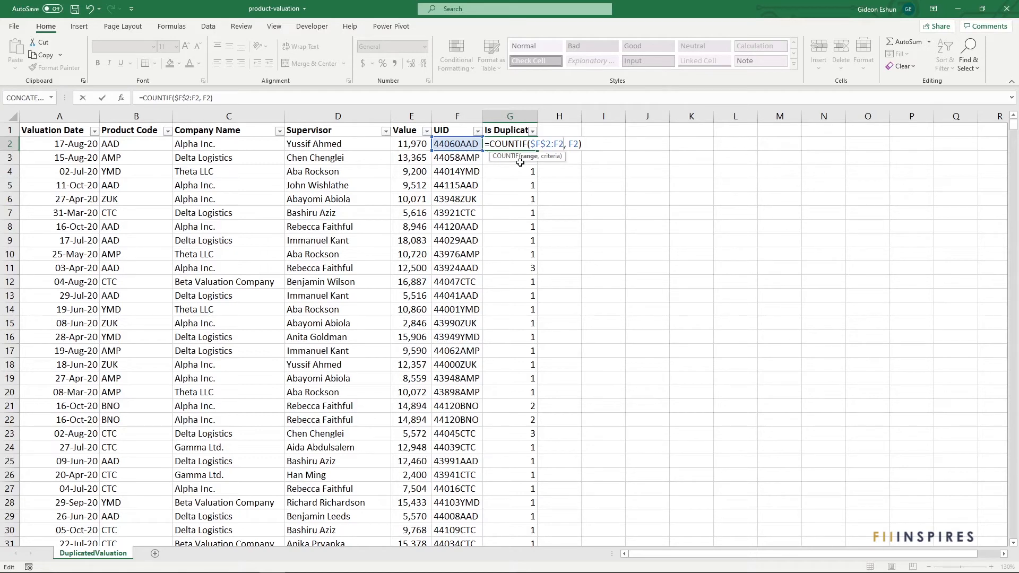
pyautogui.press('Return')
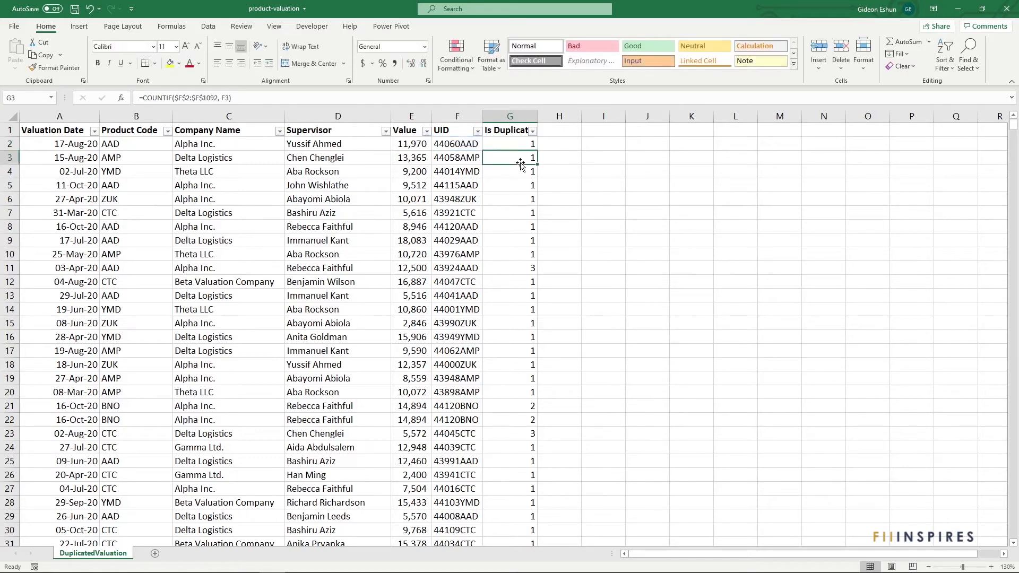
pyautogui.click(533, 146)
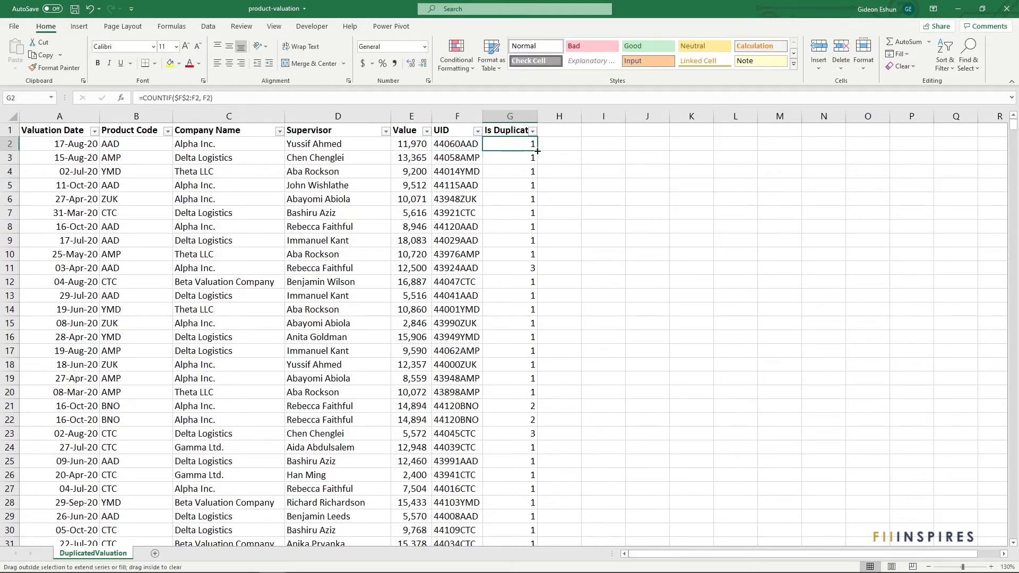
pyautogui.doubleClick(534, 147)
pyautogui.click(523, 145)
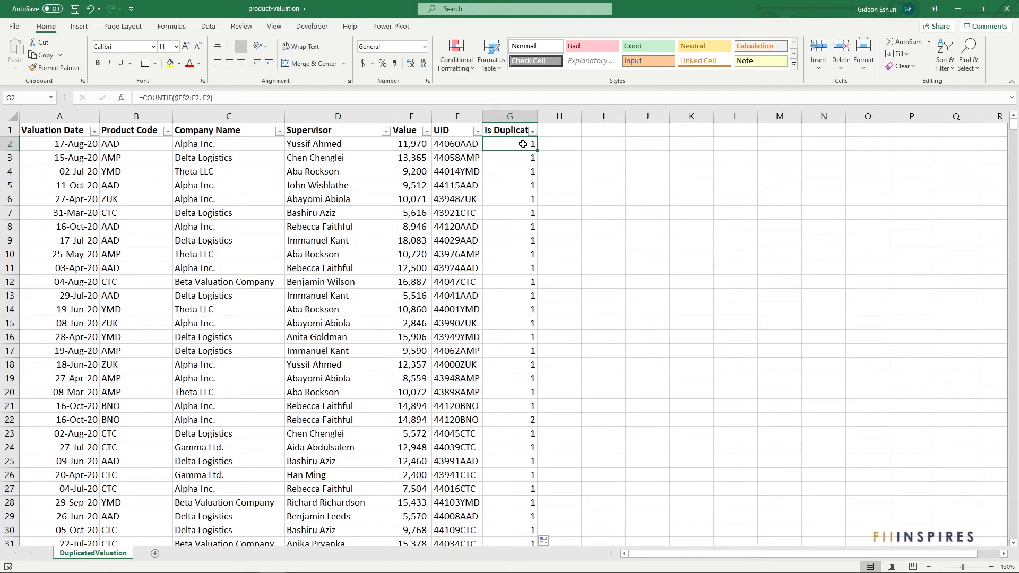
# Step: Inspect the running-count formulas in several Is Duplicate cells, including the repeated 44120BNO rows
pyautogui.doubleClick(515, 214)
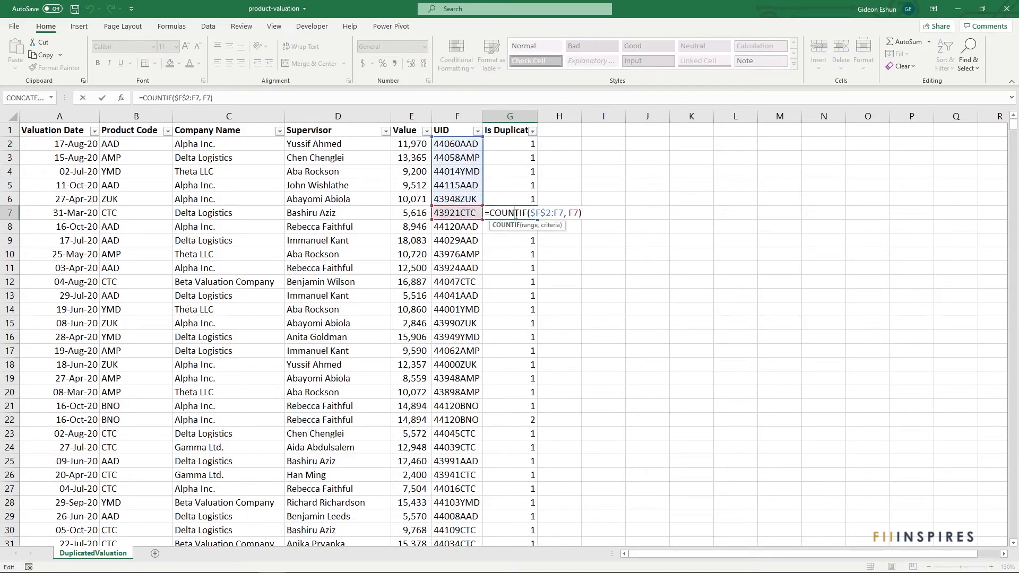
pyautogui.press('Return')
pyautogui.doubleClick(514, 267)
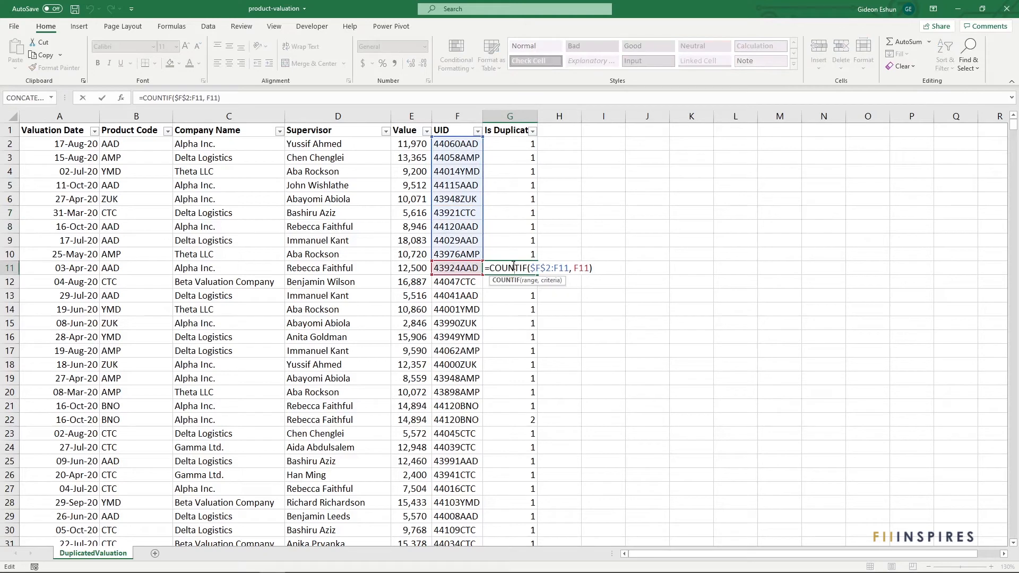
pyautogui.press('Return')
pyautogui.doubleClick(517, 337)
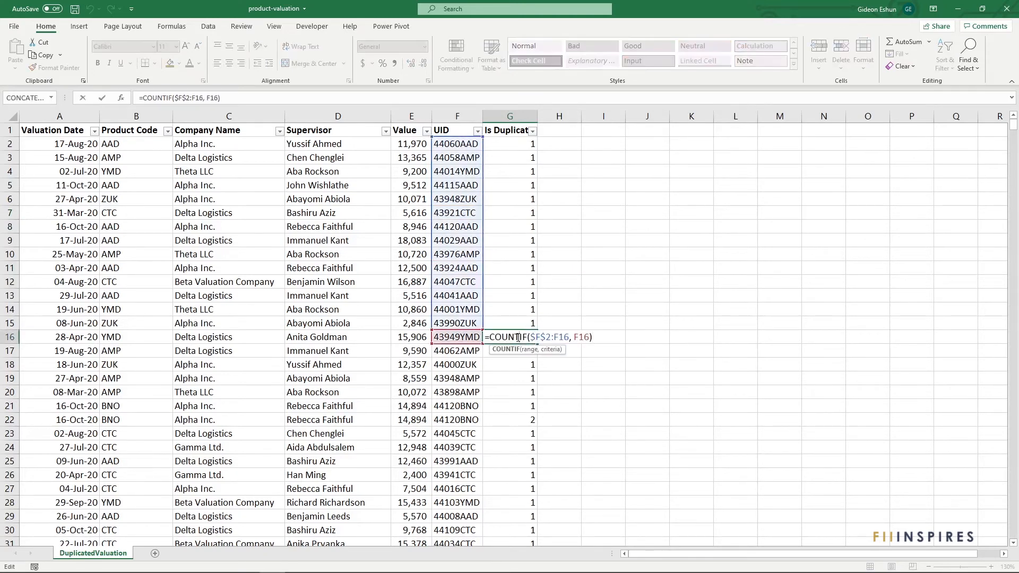
pyautogui.press('Return')
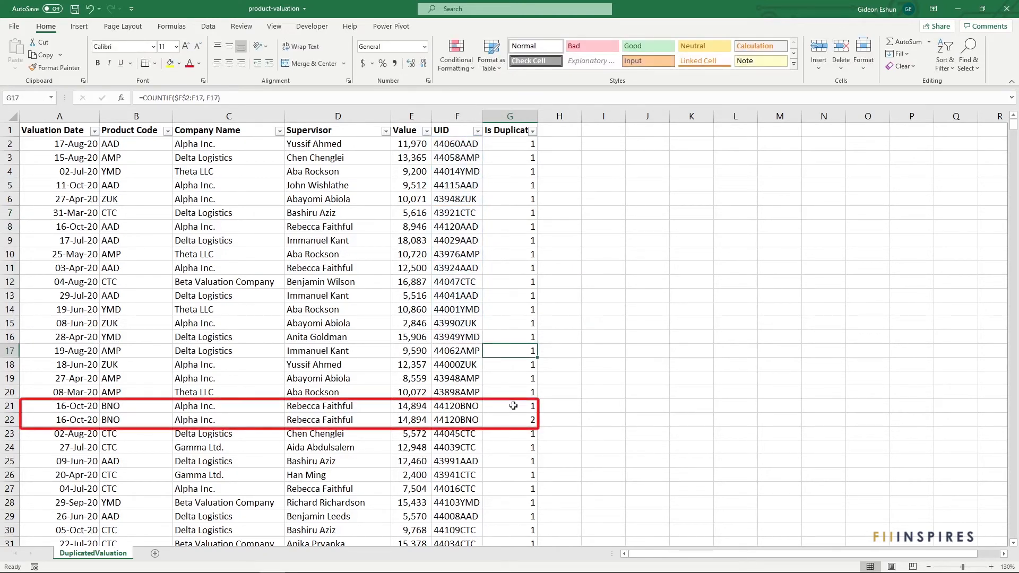
pyautogui.moveTo(476, 406)
pyautogui.mouseDown()
pyautogui.moveTo(472, 420)
pyautogui.moveTo(508, 424)
pyautogui.mouseUp()
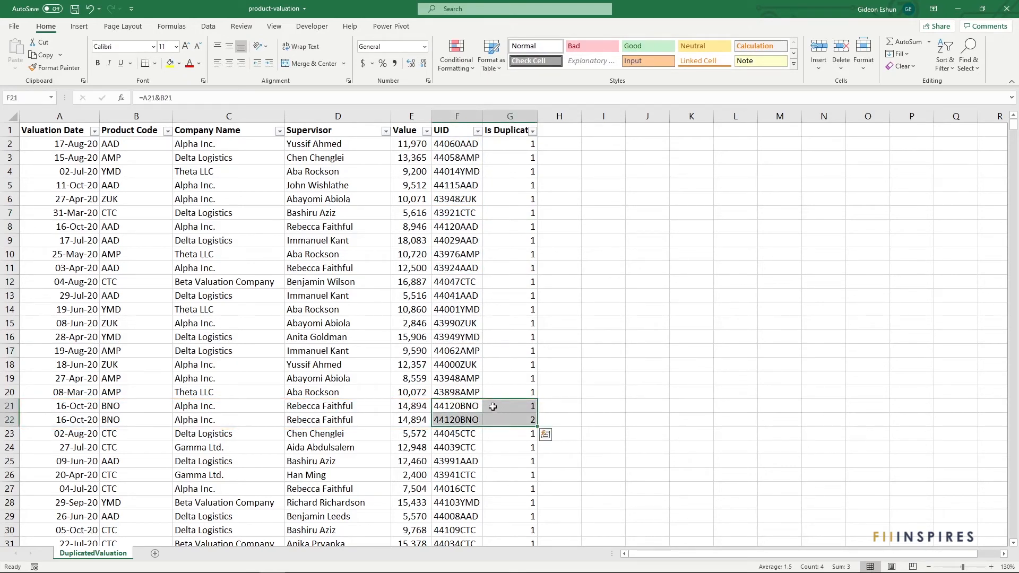
pyautogui.click(493, 407)
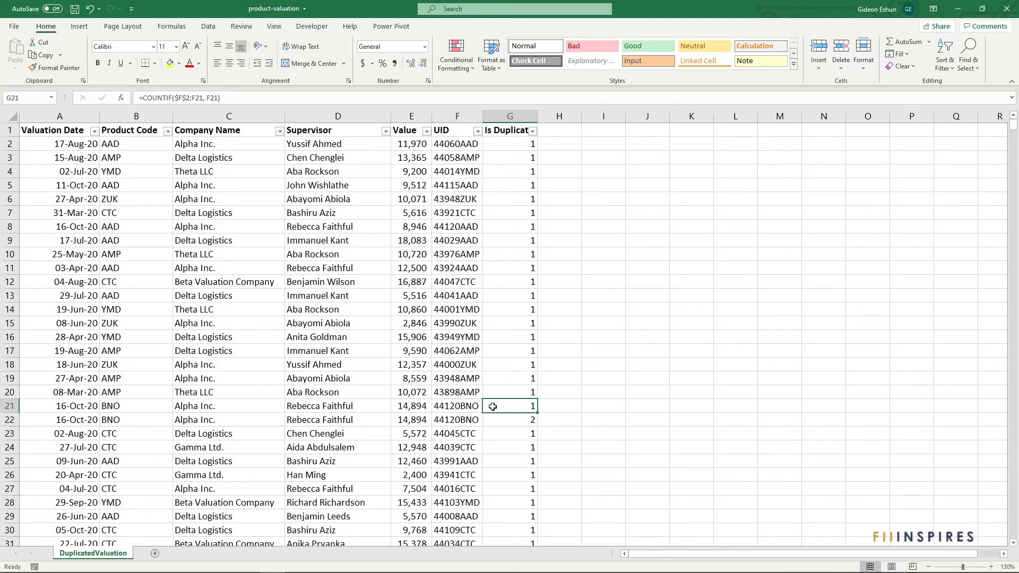
pyautogui.doubleClick(493, 407)
pyautogui.press('Return')
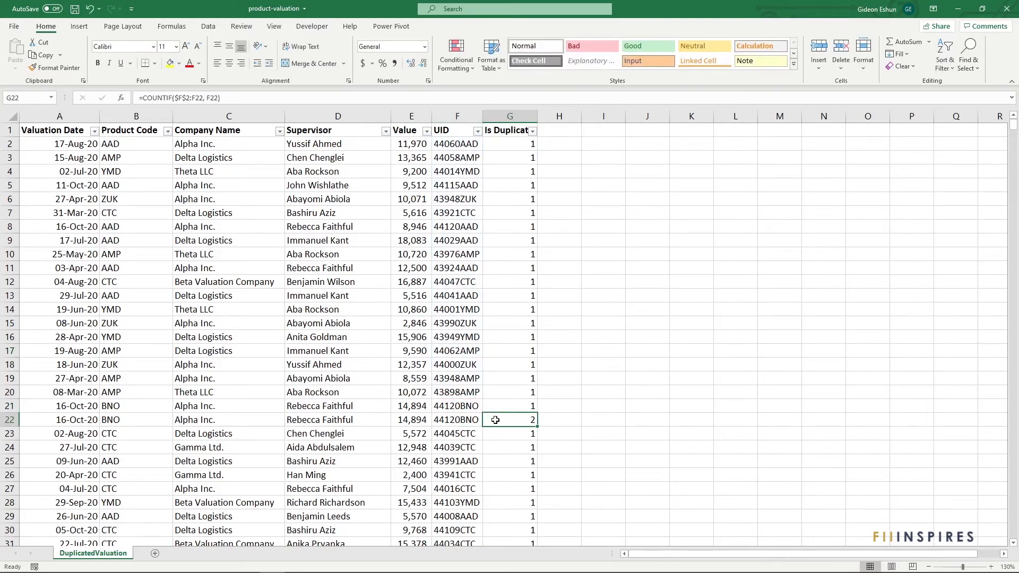
pyautogui.doubleClick(495, 420)
pyautogui.press('Return')
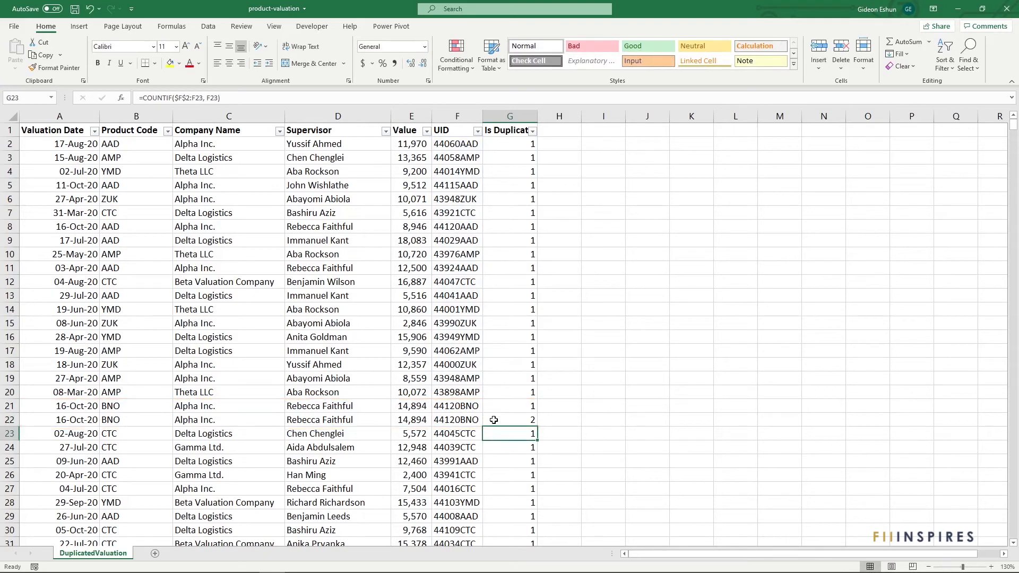
# Step: Sort the table by UID from largest to smallest and scroll through the repeated UID counts
pyautogui.rightClick(463, 366)
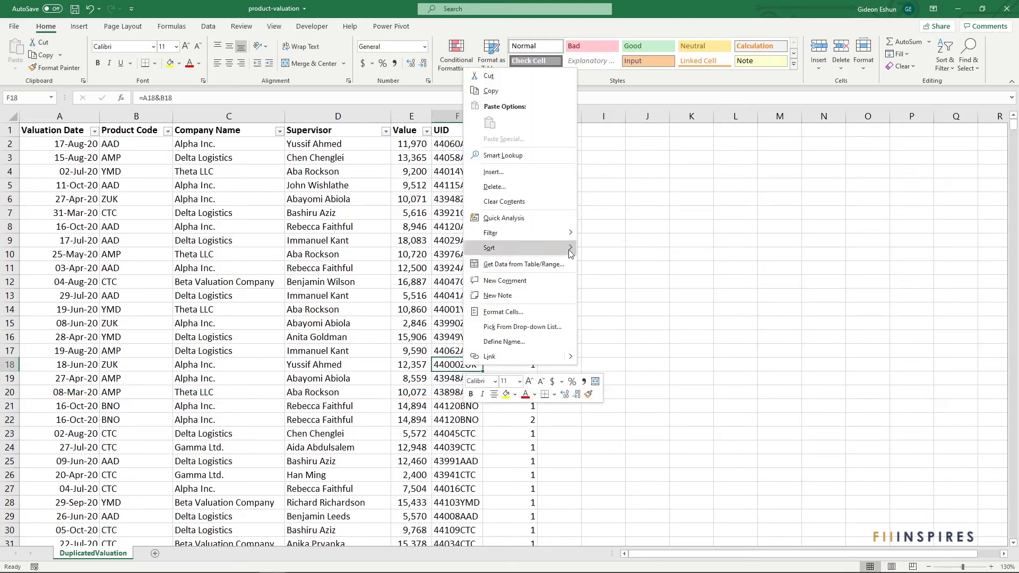
pyautogui.moveTo(569, 249)
pyautogui.click(593, 265)
pyautogui.click(448, 296)
pyautogui.scroll(-17, 447, 295)
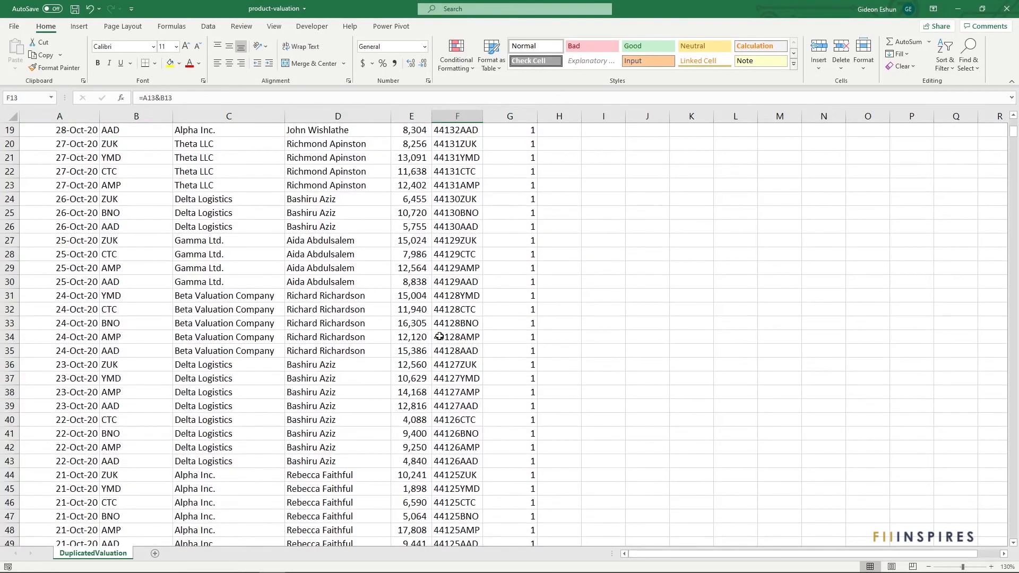
pyautogui.scroll(-20, 440, 346)
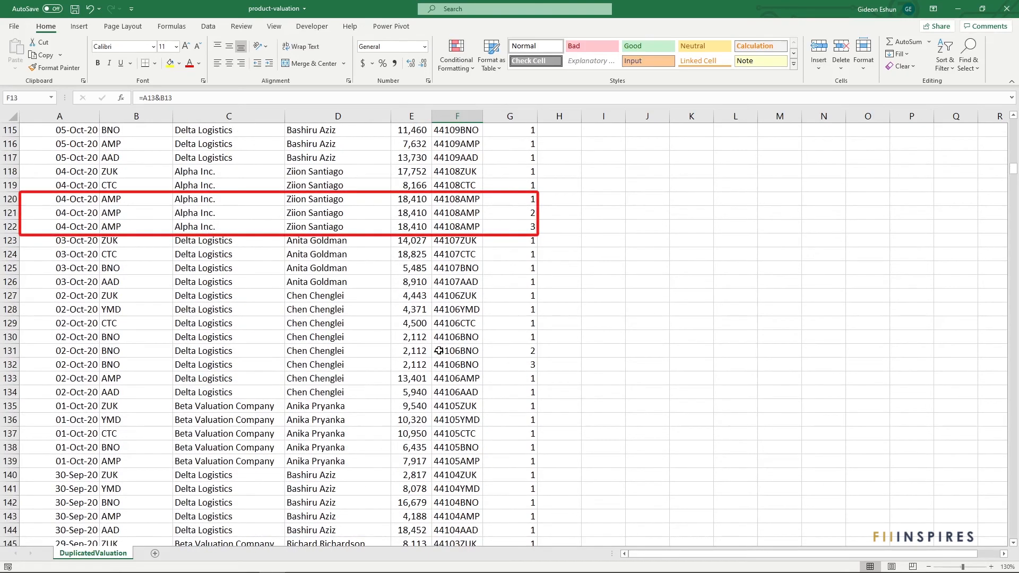
pyautogui.click(439, 350)
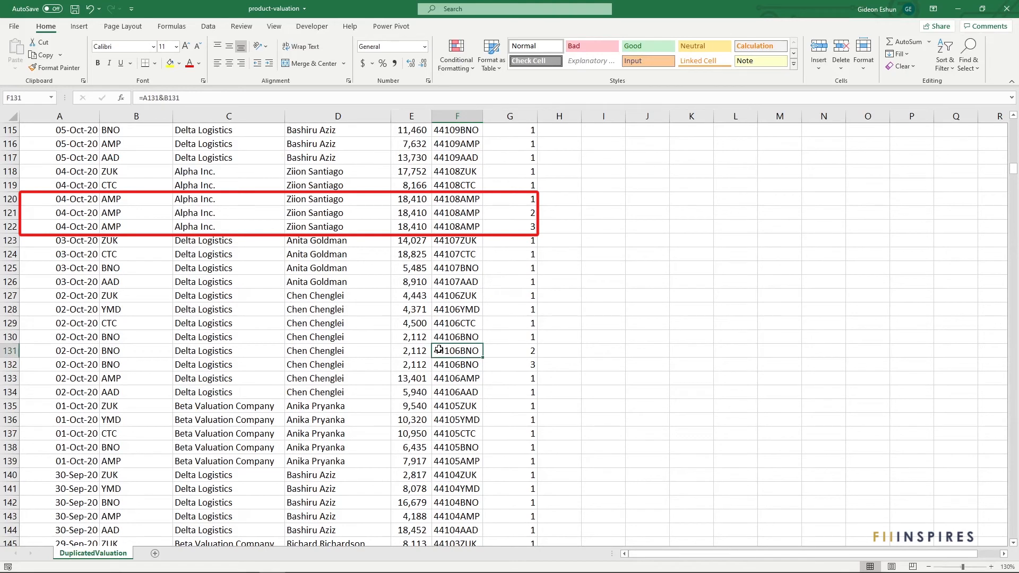
pyautogui.click(465, 213)
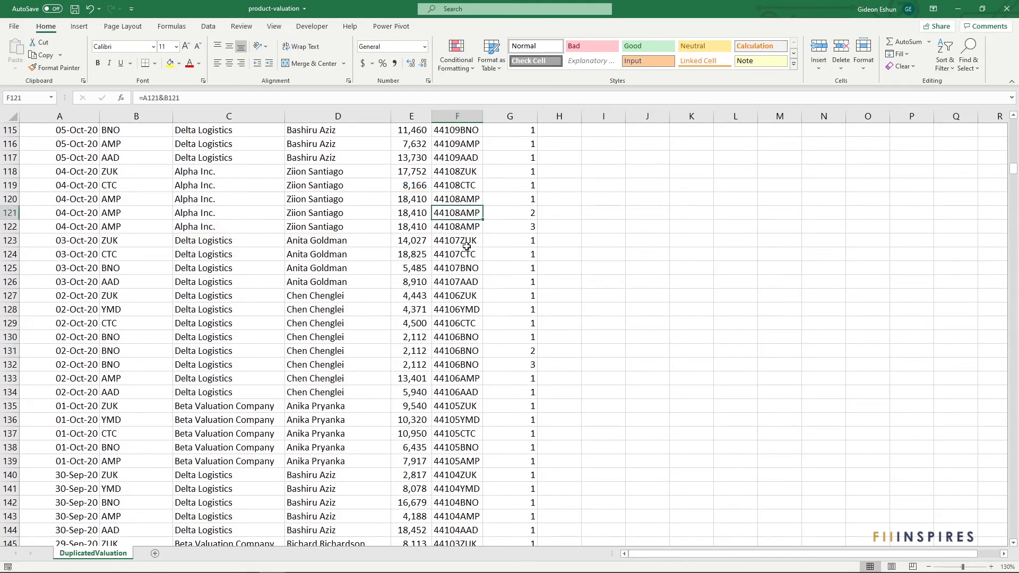
pyautogui.hotkey('ctrl', 'Up')
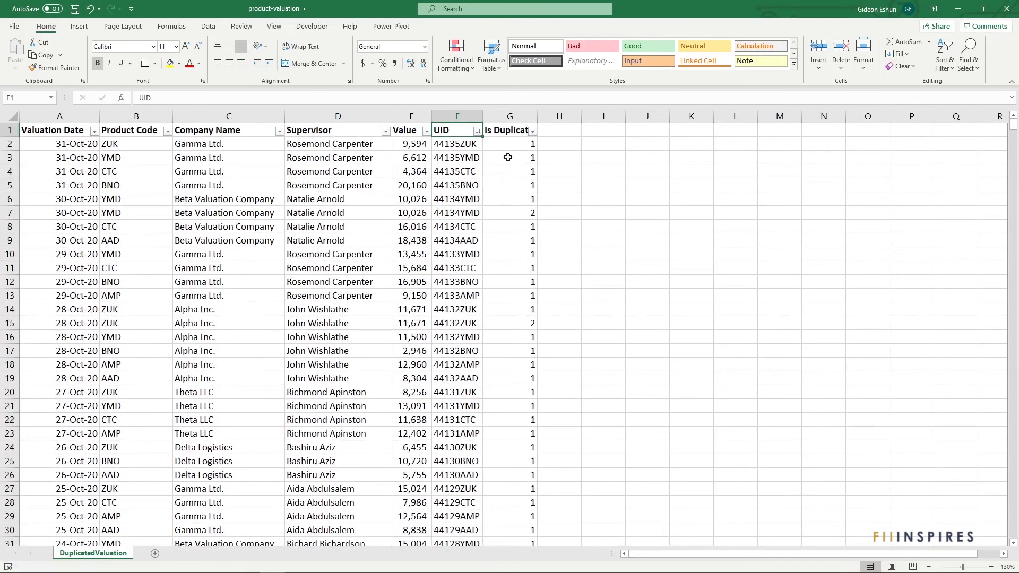
# Step: Filter Is Duplicate to hide count 1, then undo the filter
pyautogui.click(533, 132)
pyautogui.click(427, 266)
pyautogui.click(468, 355)
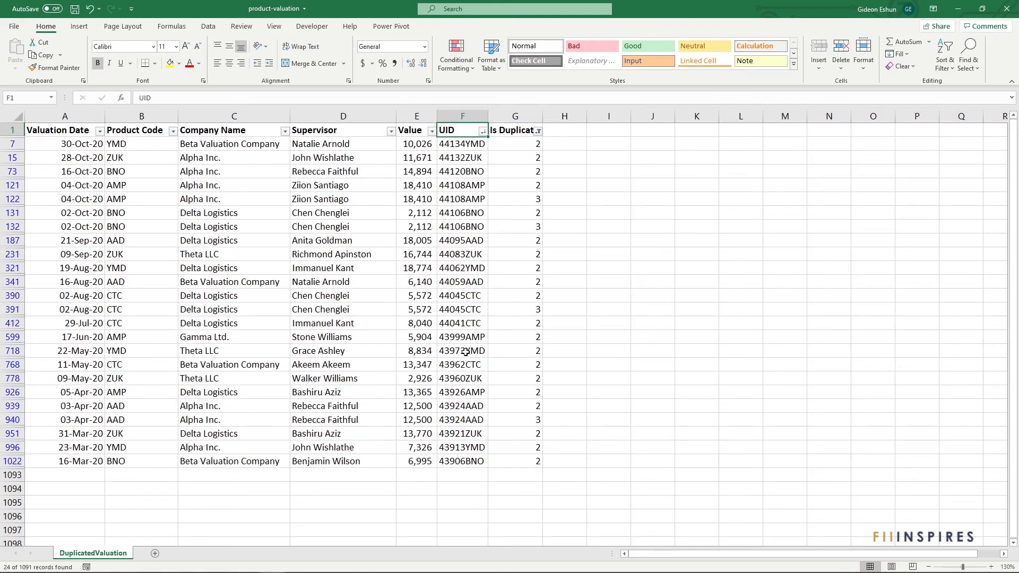
pyautogui.hotkey('ctrl', 'z')
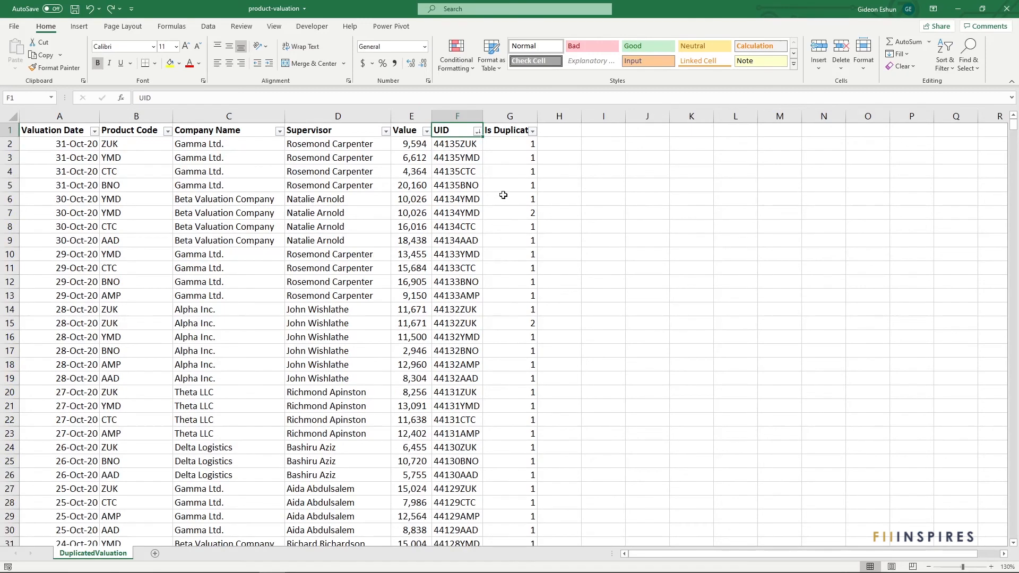
# Step: Append > 1 to the G2 formula and fill it down the Is Duplicate column
pyautogui.click(513, 145)
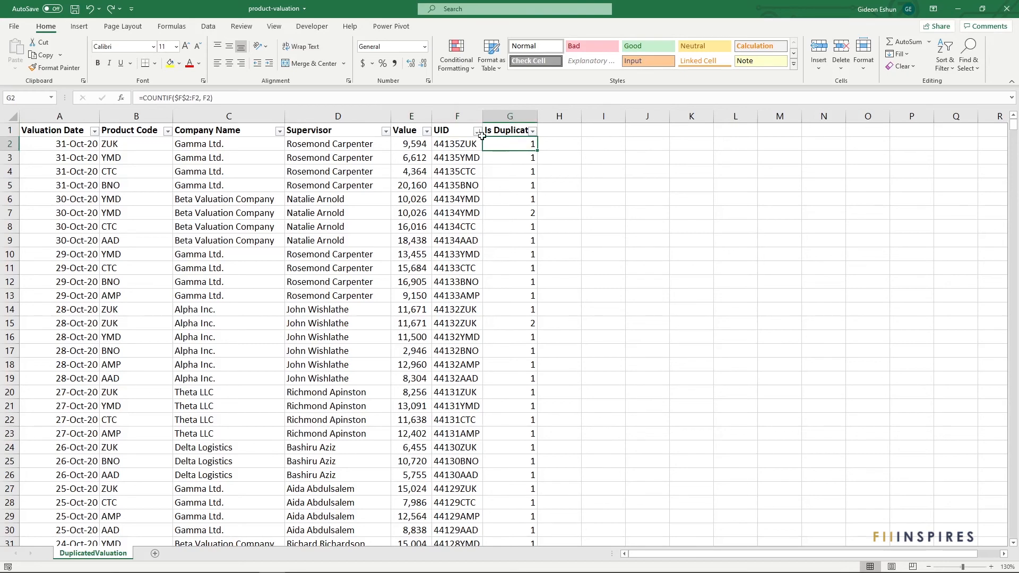
pyautogui.doubleClick(508, 144)
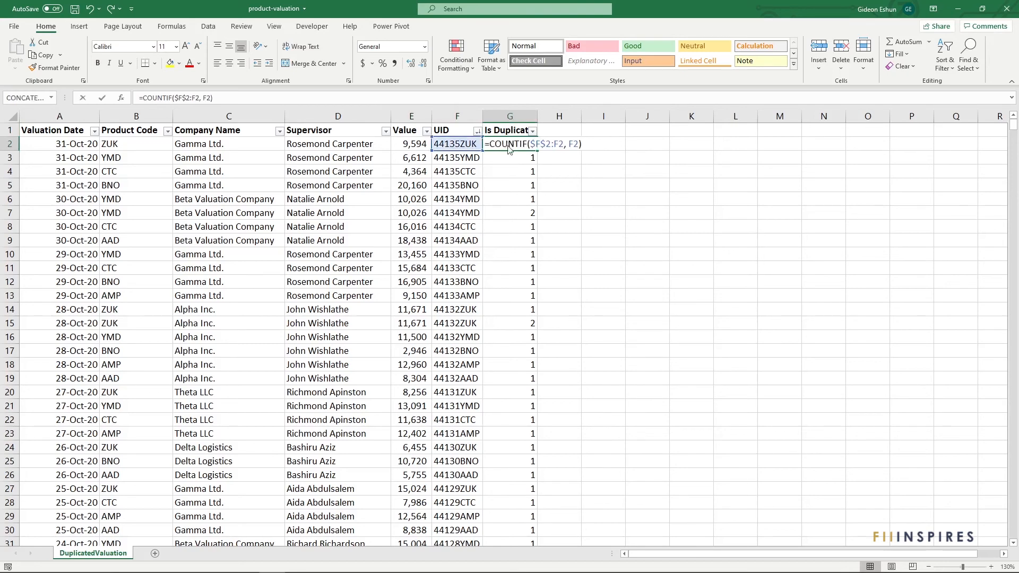
pyautogui.click(297, 98)
pyautogui.write('> 1')
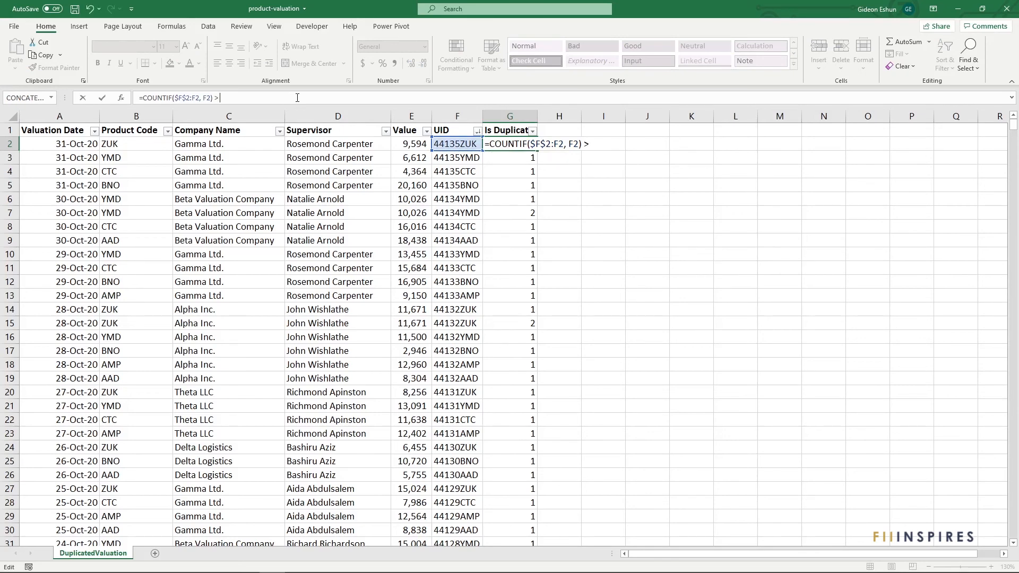
pyautogui.press('Return')
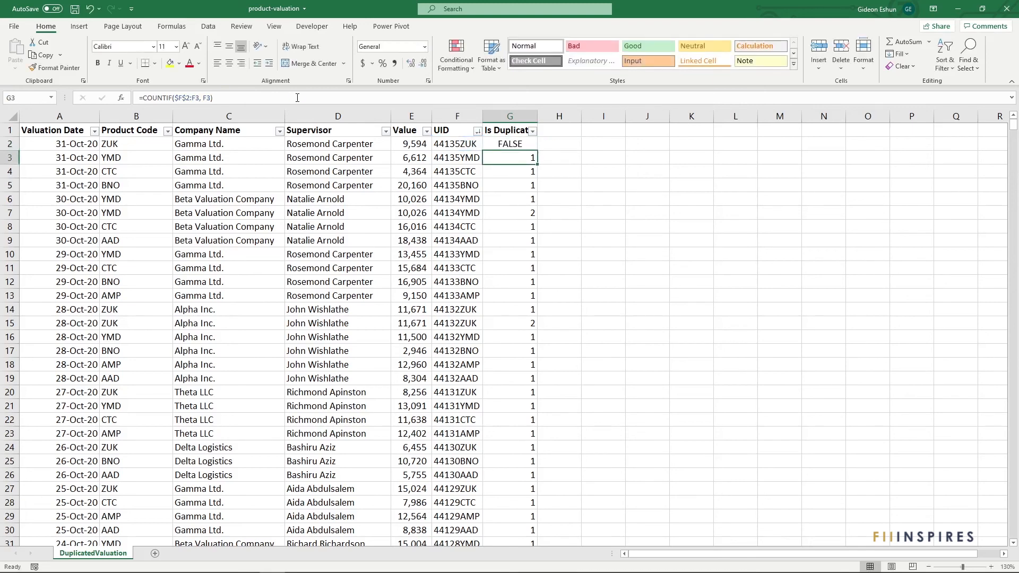
pyautogui.click(515, 142)
pyautogui.moveTo(538, 152); pyautogui.dragTo(538, 153)
pyautogui.doubleClick(538, 152)
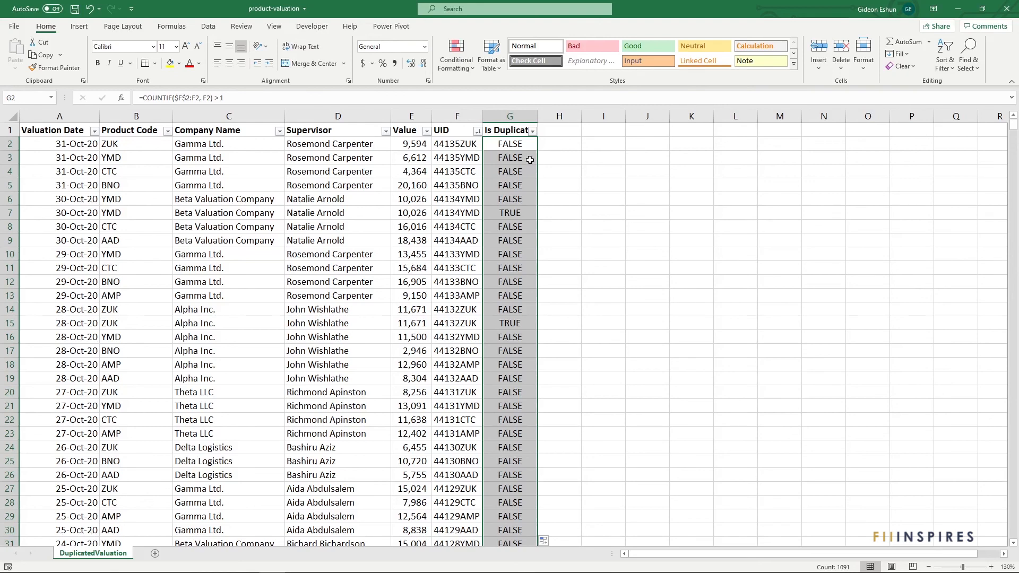
# Step: Filter the Is Duplicate column to show only TRUE rows
pyautogui.click(533, 131)
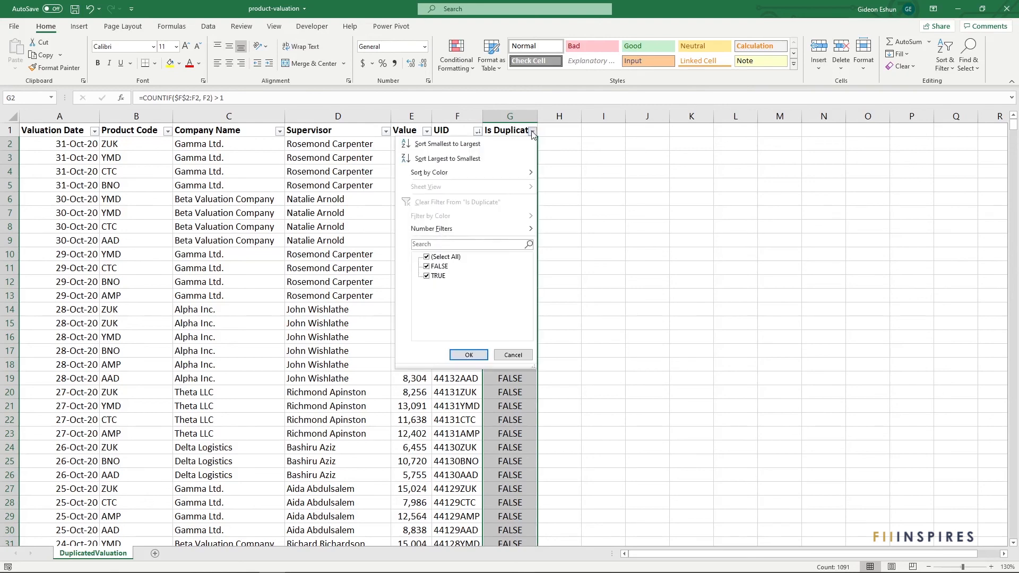
pyautogui.click(434, 267)
pyautogui.click(468, 356)
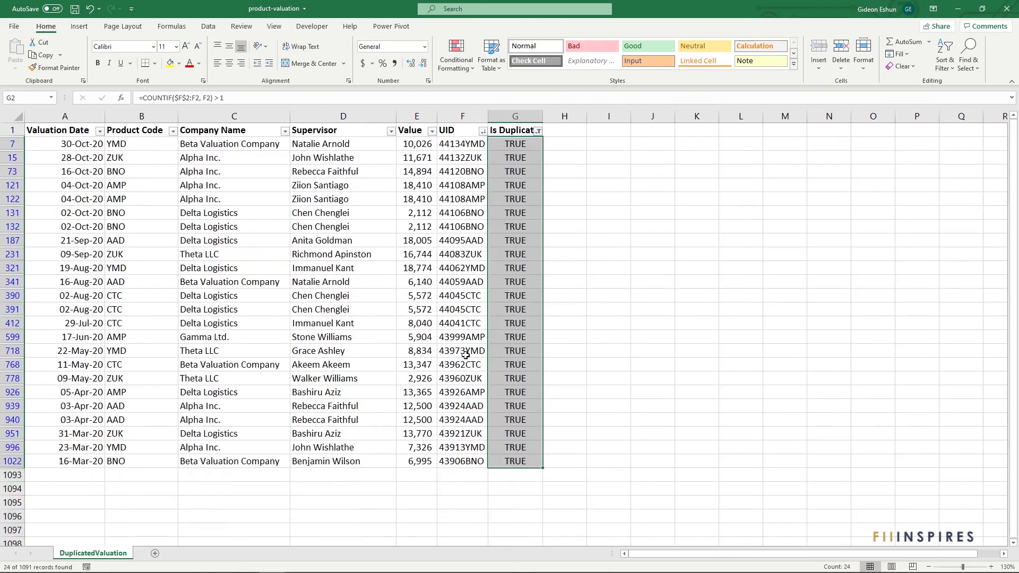